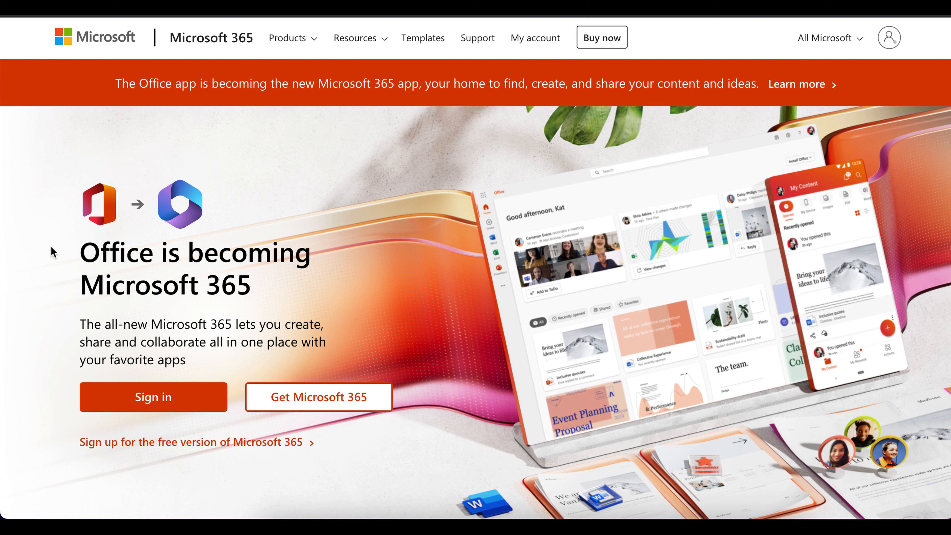
Start signing in from the Microsoft 365 home page.
left_click(168, 402)
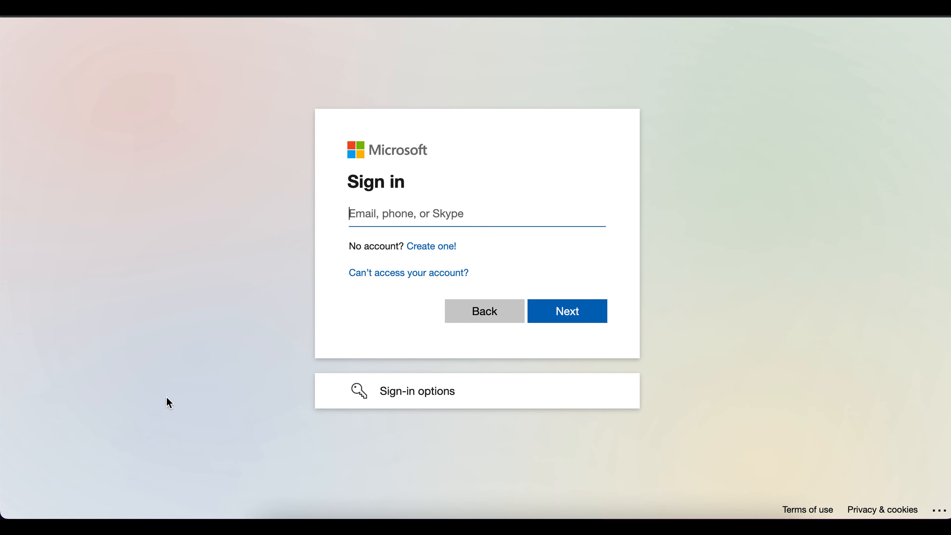
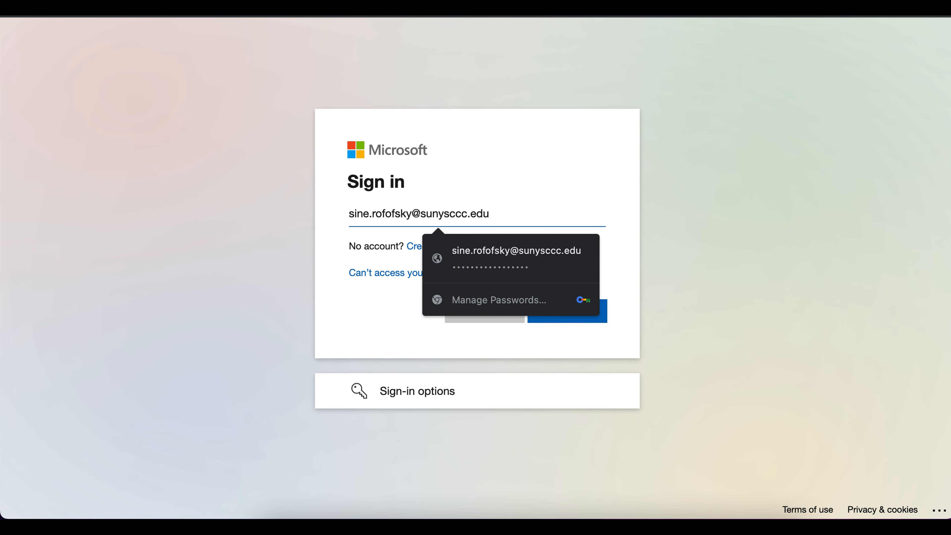
Sign in with the school account e-mail and choose not to stay signed in.
key("Return")
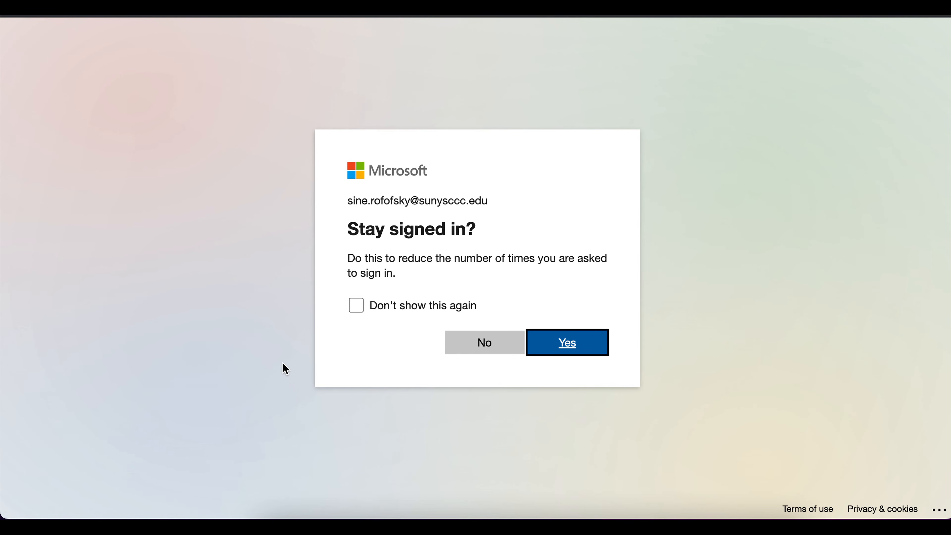
left_click(472, 344)
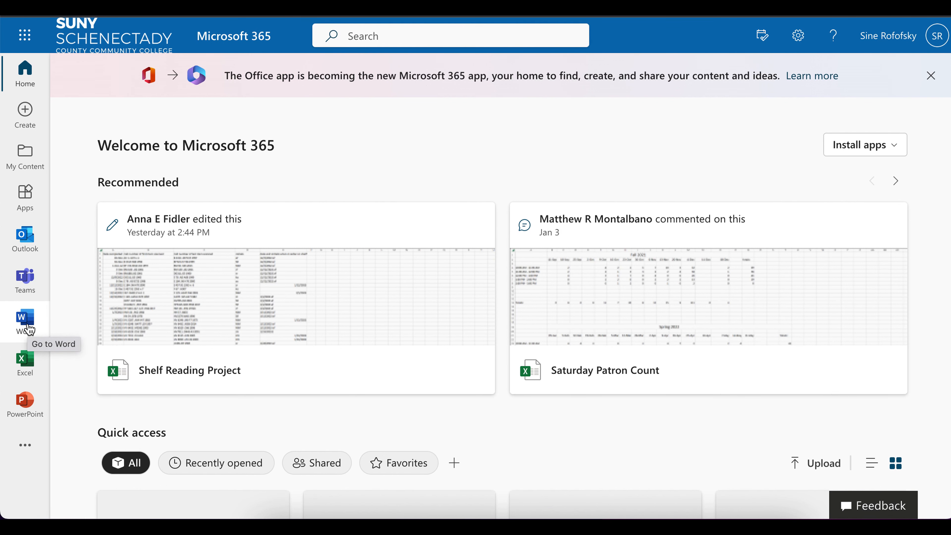
Create a new blank document from the Word start page.
left_click(28, 329)
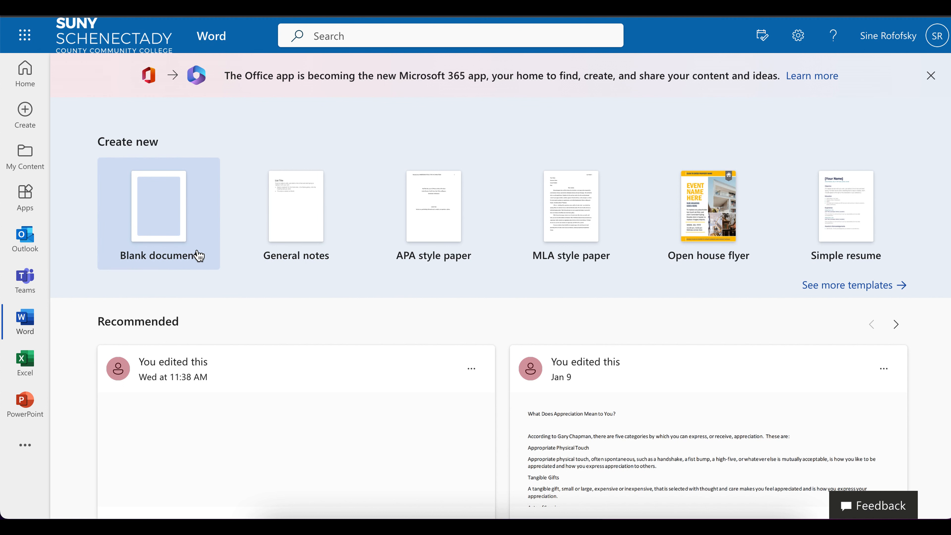
left_click(191, 217)
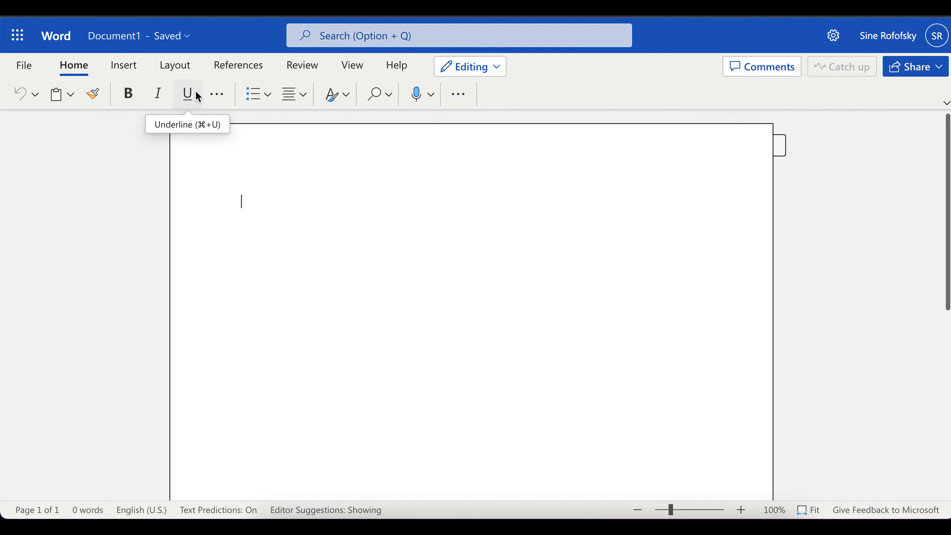
Once Document1 loads, bring up the extra font options showing Calibri (Body) 11.
left_click(216, 96)
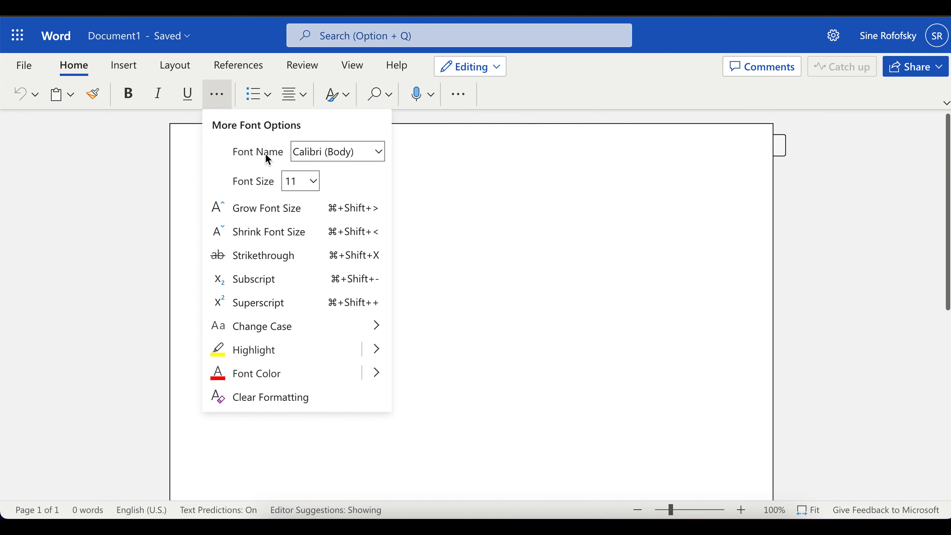
Change the font from Calibri 11 to Times New Roman at 12 point.
left_click(379, 153)
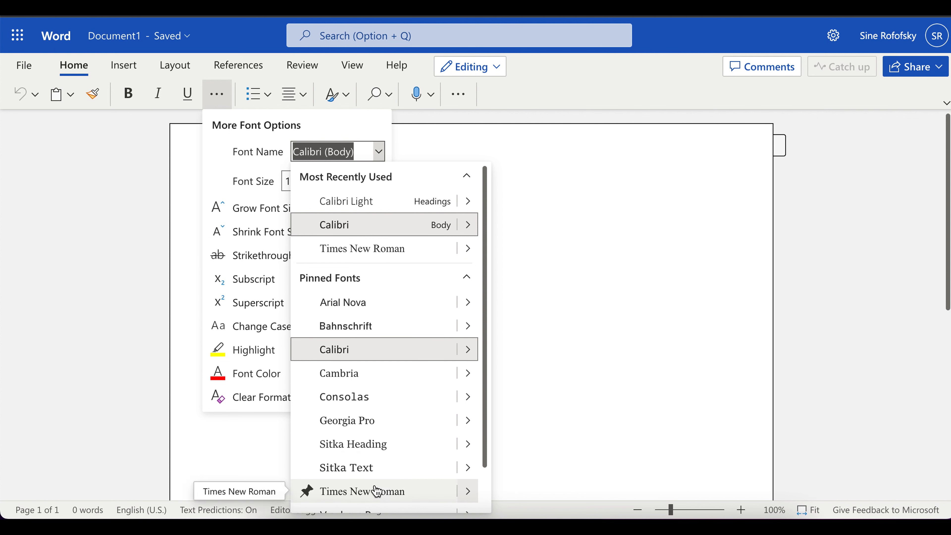
scroll(376, 490, "down", 1)
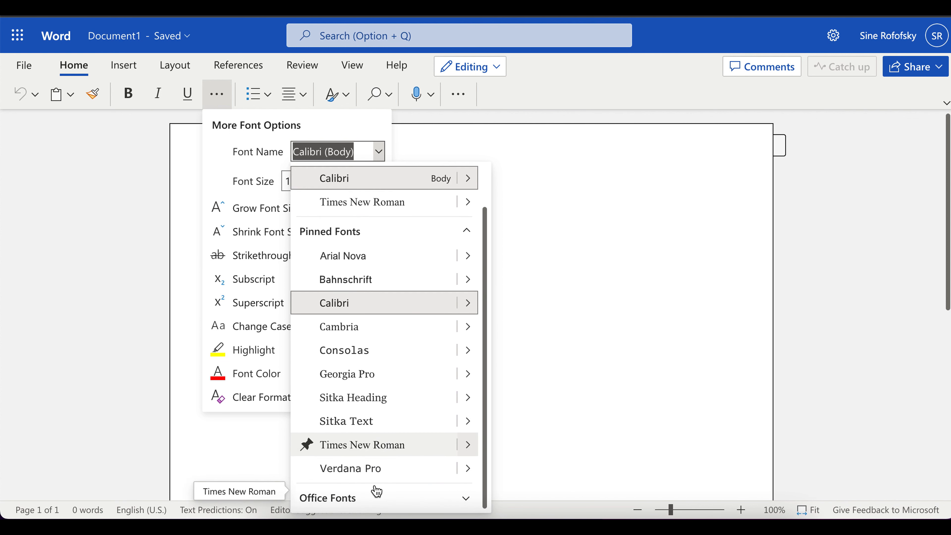
left_click(466, 500)
scroll(423, 494, "down", 6)
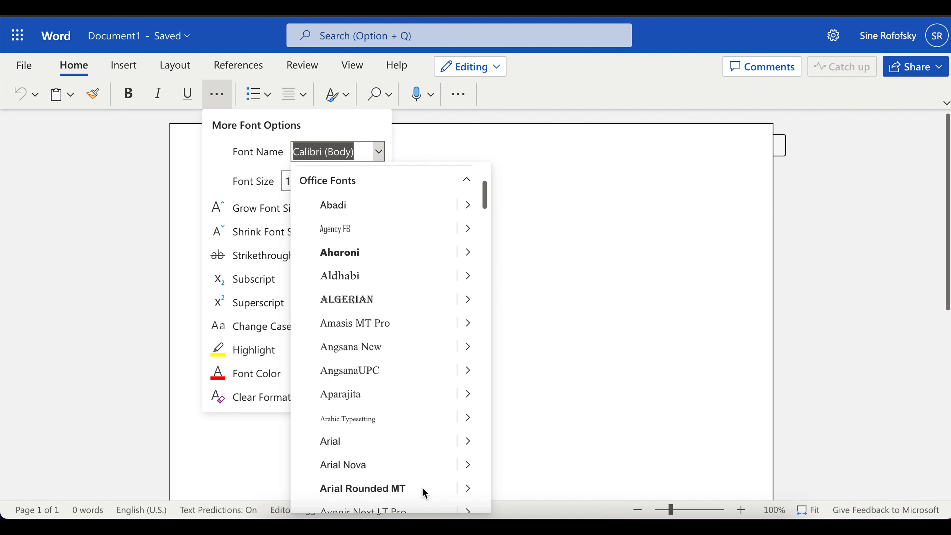
scroll(422, 492, "up", 8)
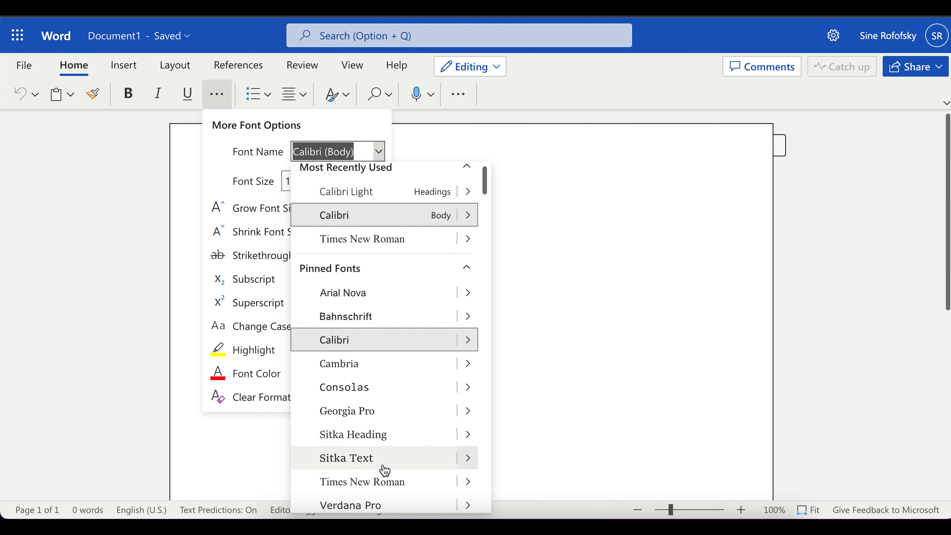
left_click(385, 484)
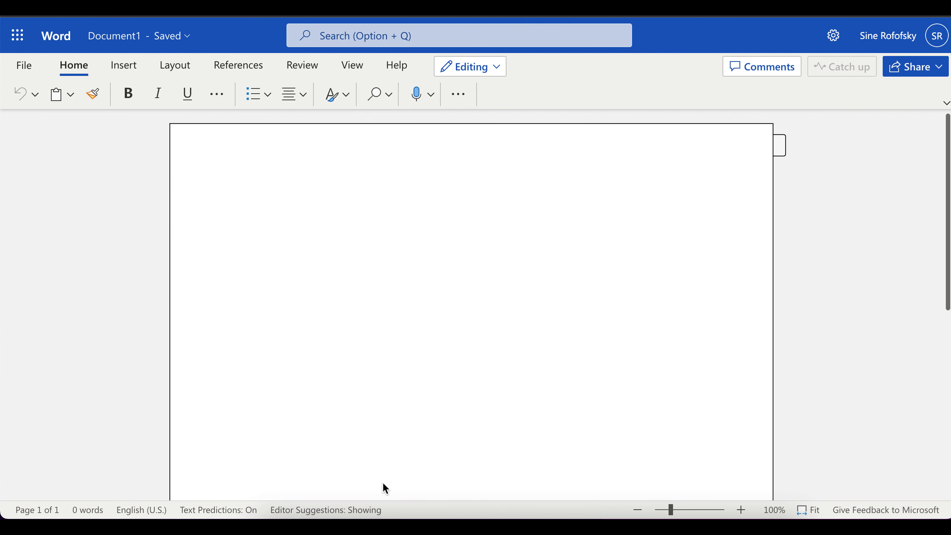
left_click(215, 96)
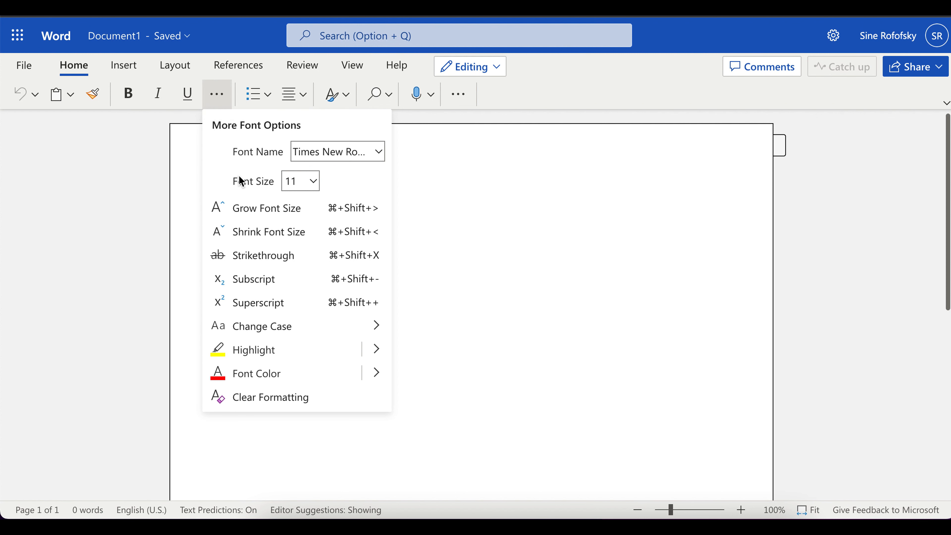
left_click(313, 181)
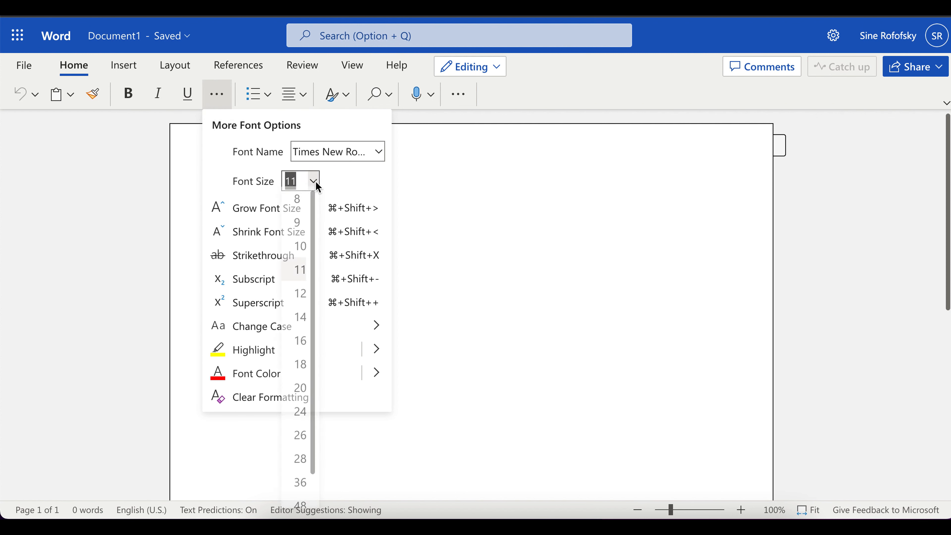
left_click(300, 300)
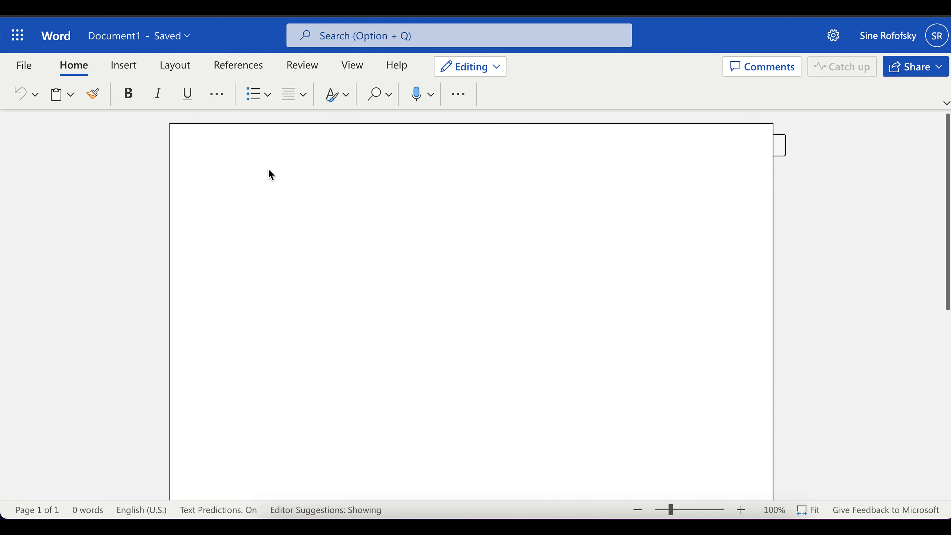
Set paragraphs to a 0.5" first-line indent, 0 pt spacing after, and double line spacing.
left_click(460, 95)
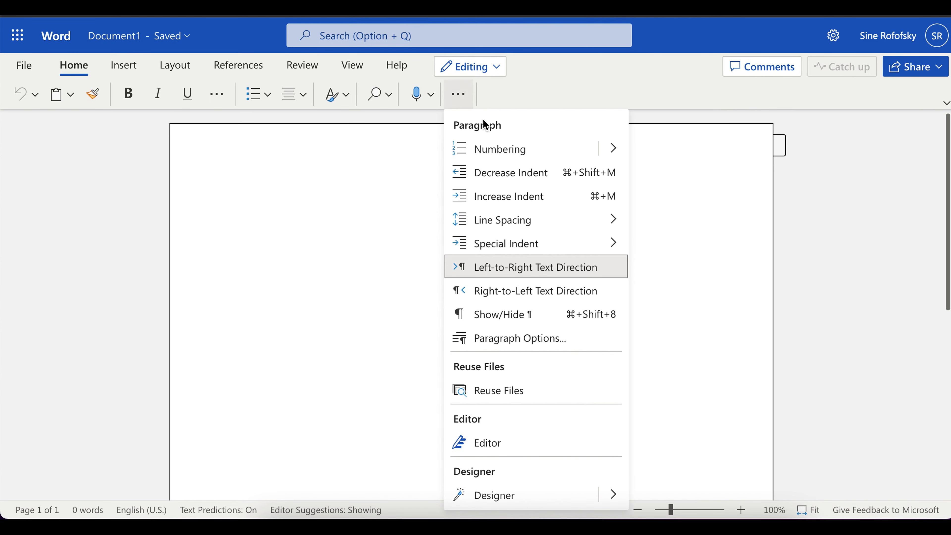
left_click(543, 339)
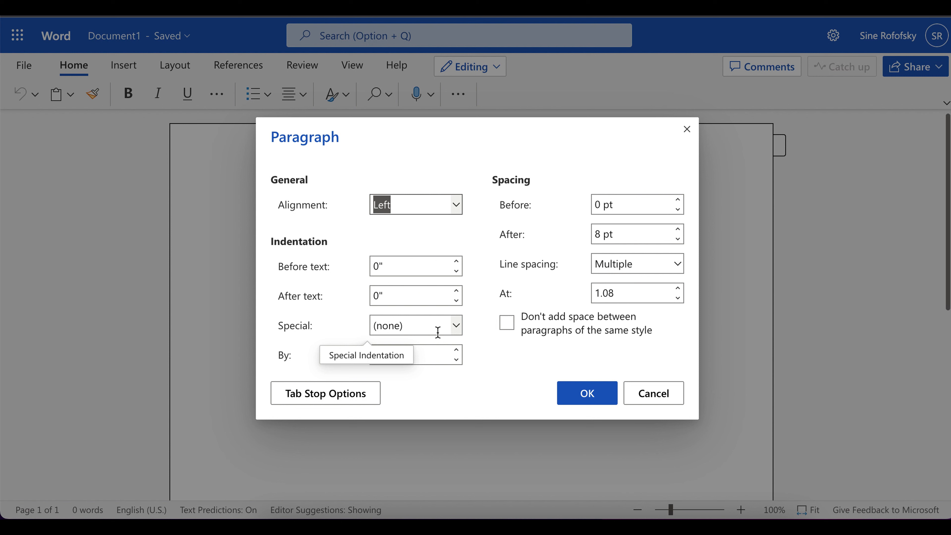
left_click(454, 325)
left_click(419, 373)
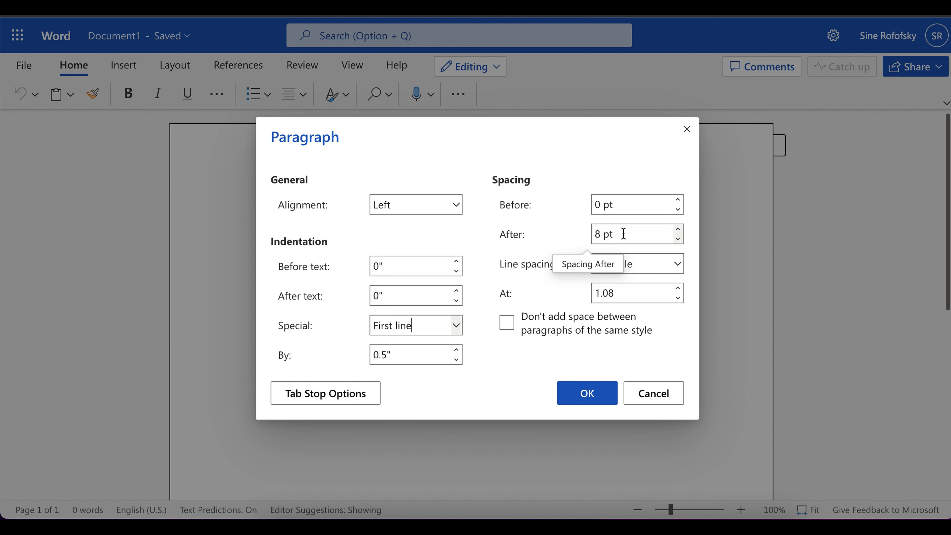
triple_click(602, 235)
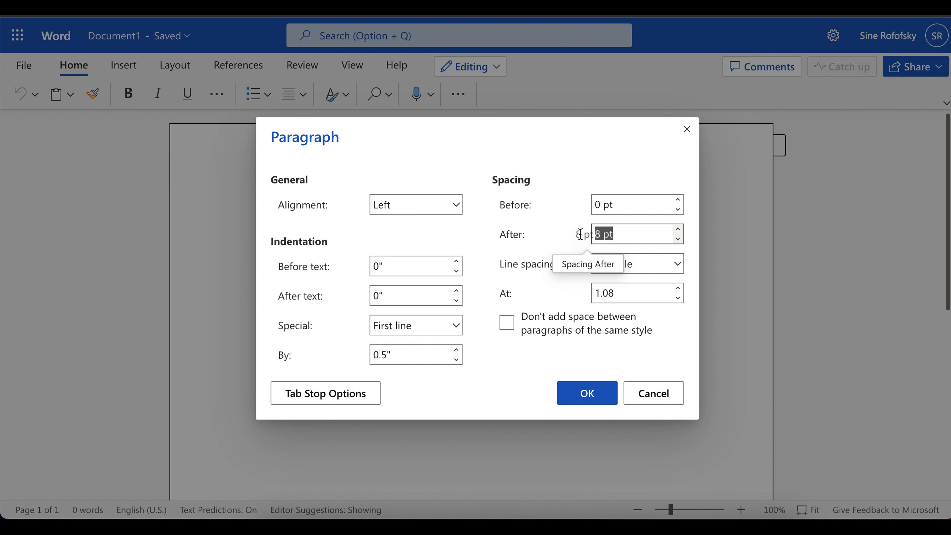
type("0 pt")
left_click(678, 230)
left_click(678, 239)
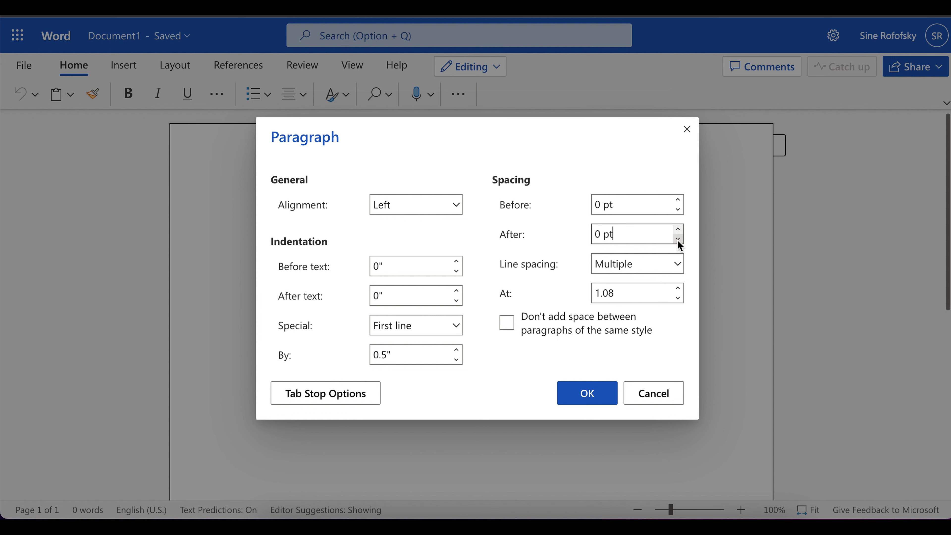
left_click(677, 265)
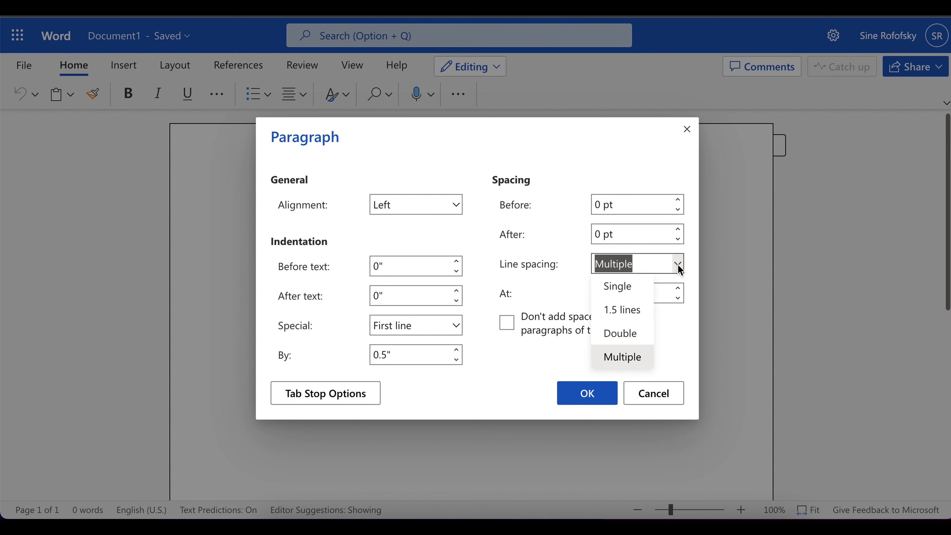
left_click(637, 334)
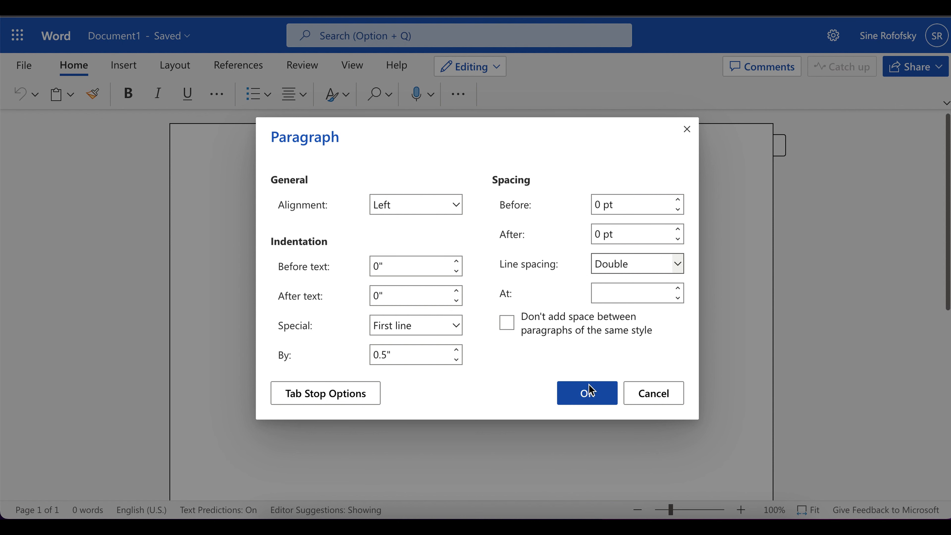
left_click(579, 397)
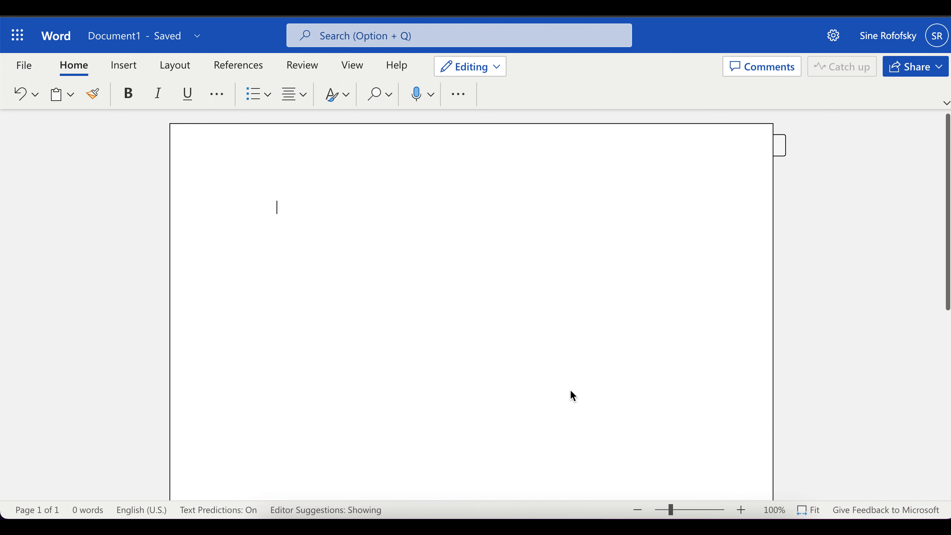
Apply the Normal margin preset for 1-inch margins on all sides.
left_click(173, 65)
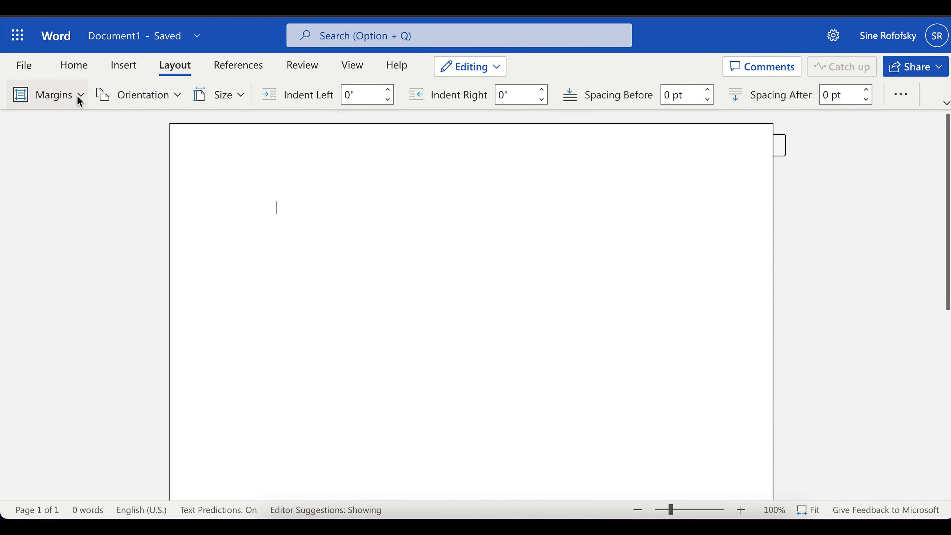
left_click(77, 96)
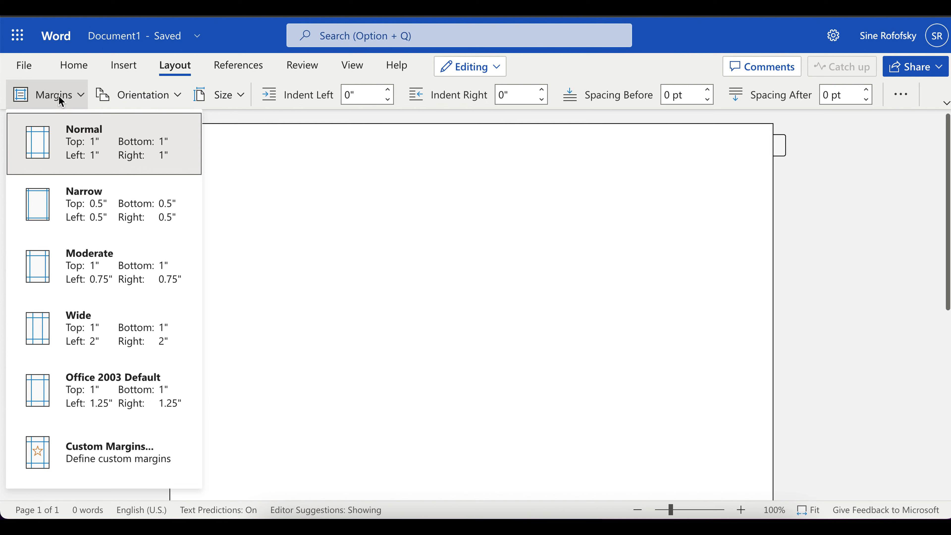
left_click(80, 149)
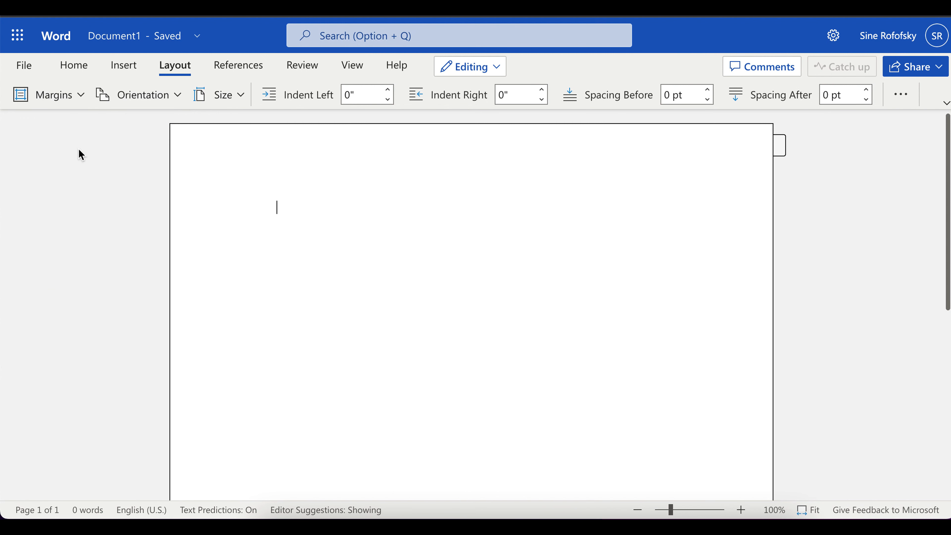
left_click(71, 67)
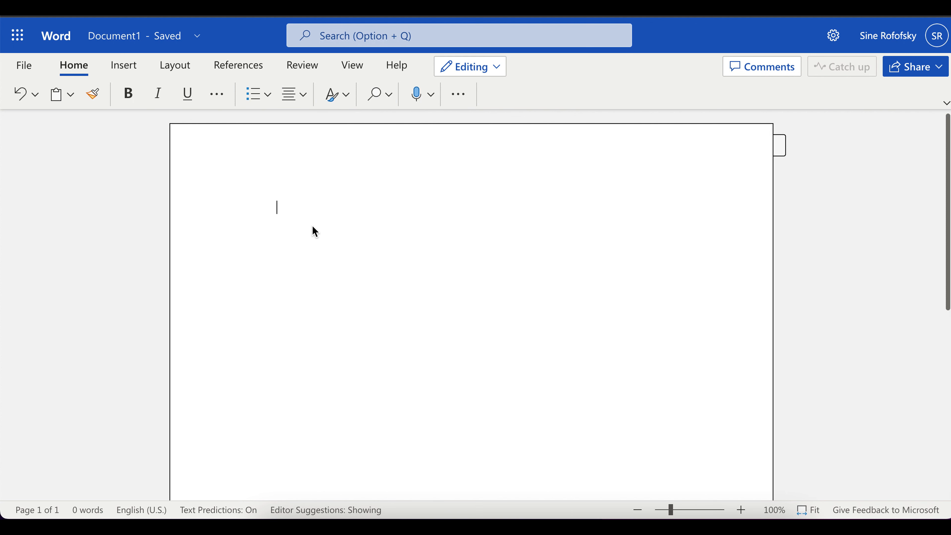
Open the header and type the author's surname in its left section.
left_click(347, 71)
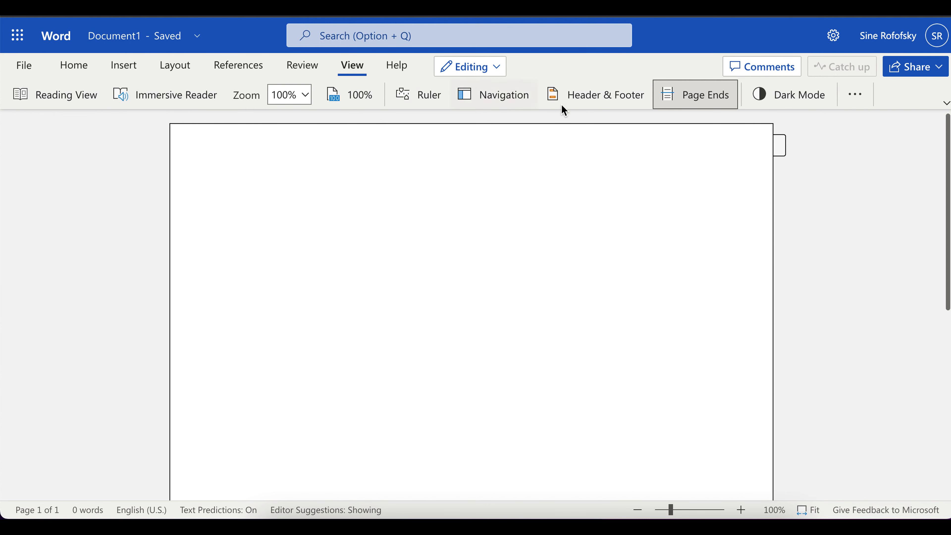
left_click(586, 100)
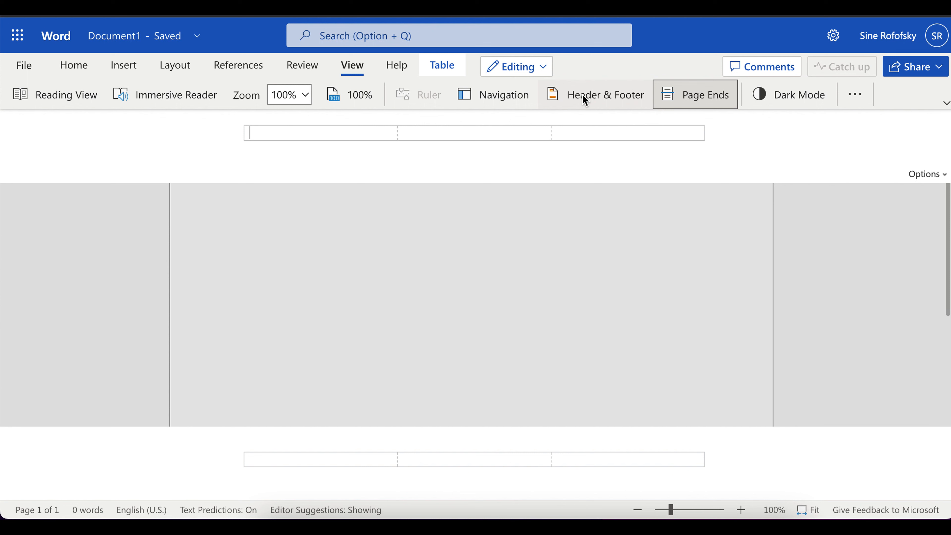
type("Rofofsky")
left_click(586, 95)
left_click(696, 135)
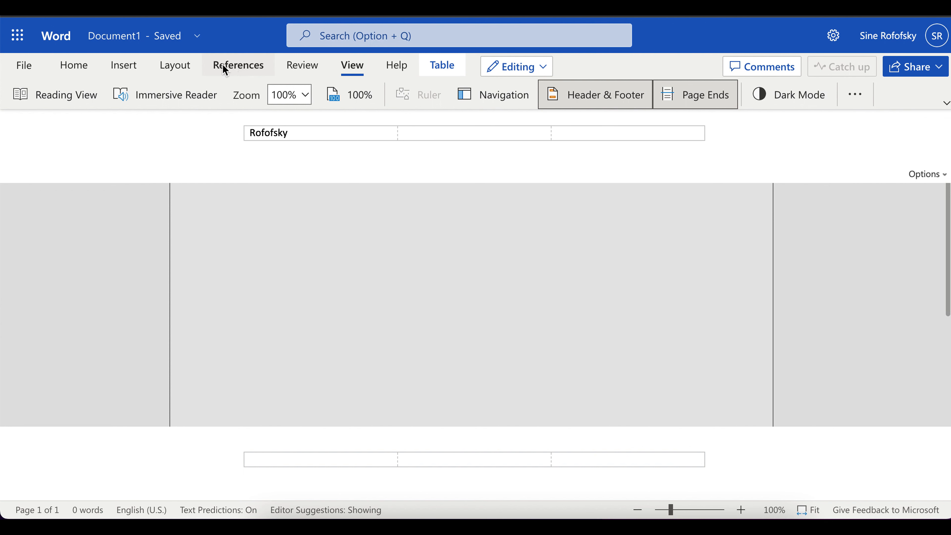
Insert a top-right page number in the header, then close header editing.
left_click(123, 64)
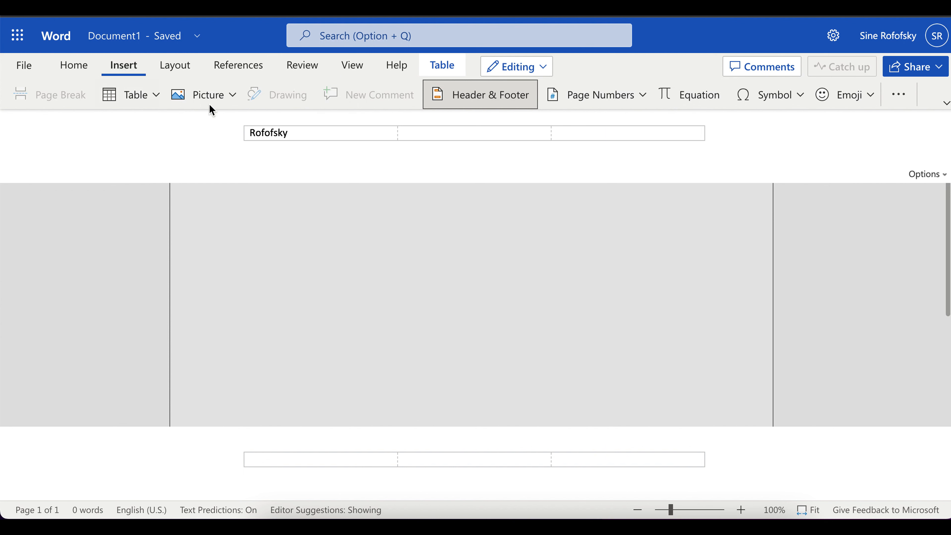
left_click(642, 96)
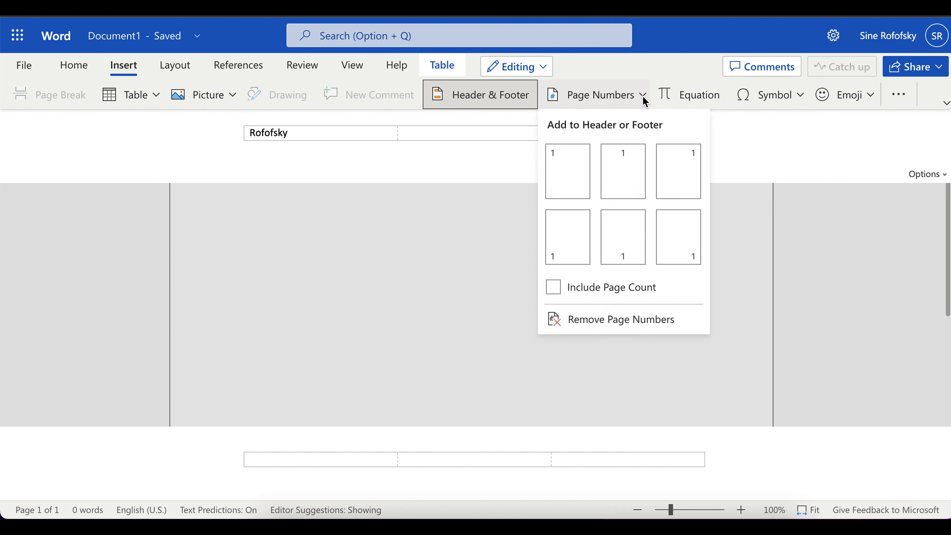
left_click(685, 176)
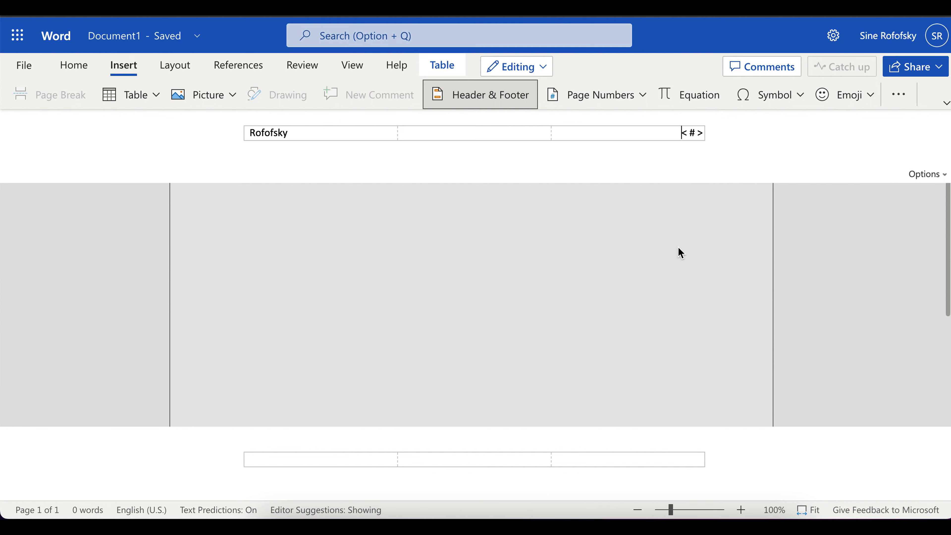
left_click(466, 98)
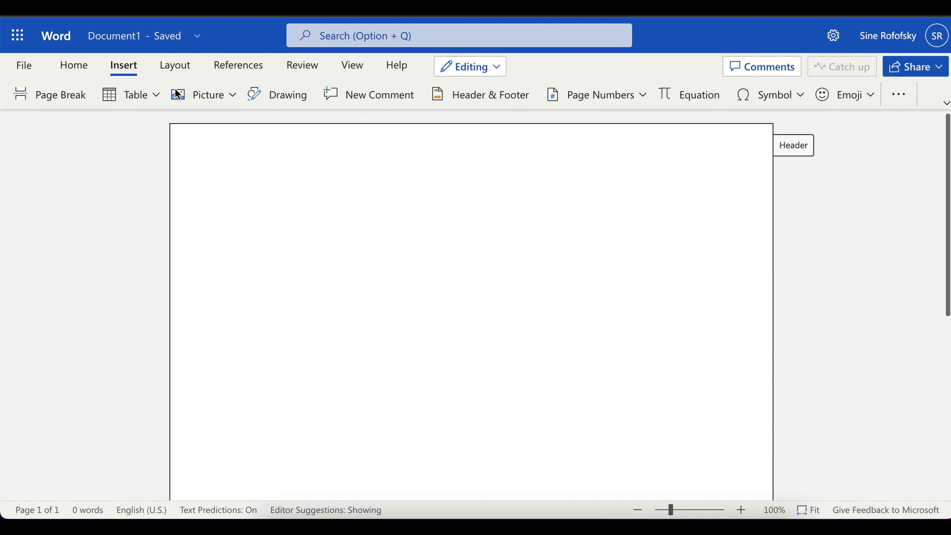
left_click(69, 68)
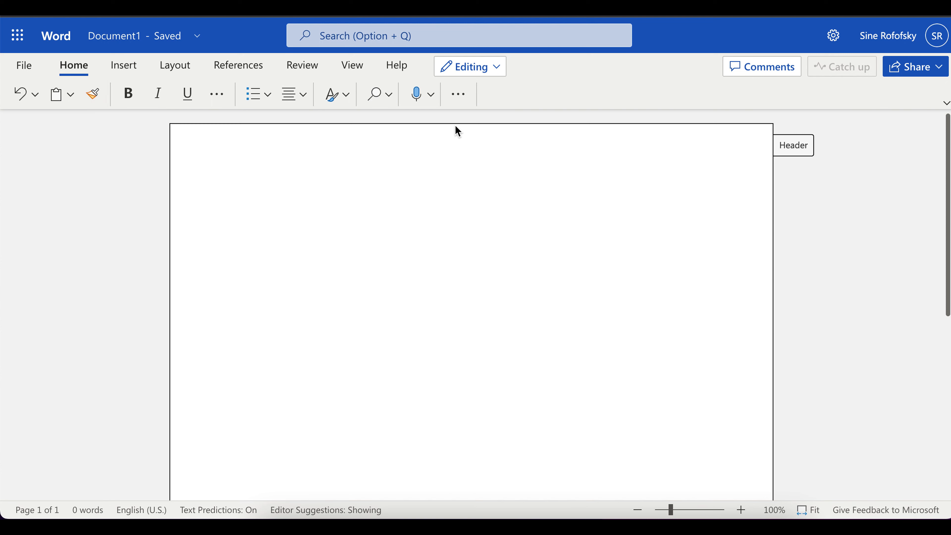
left_click(459, 95)
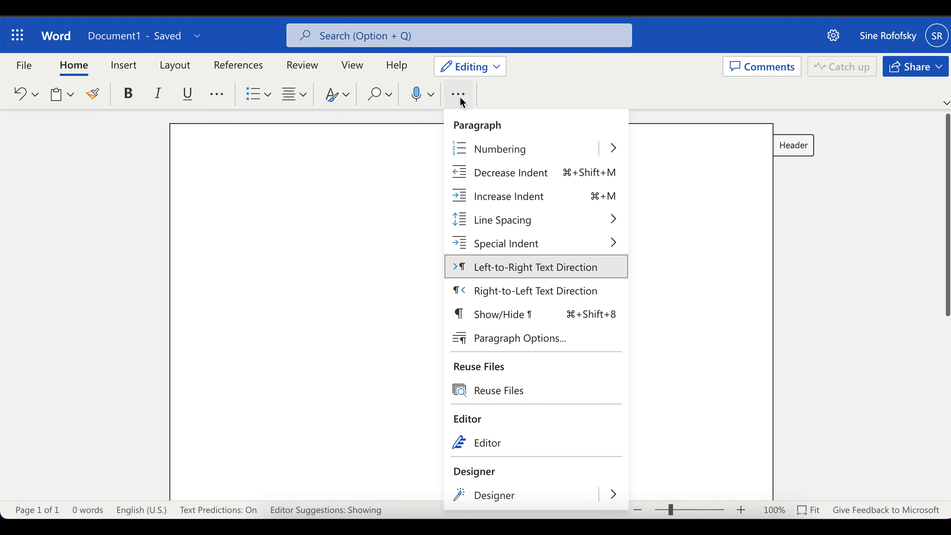
Set the opening paragraph's special indent to None.
mouse_move(550, 248)
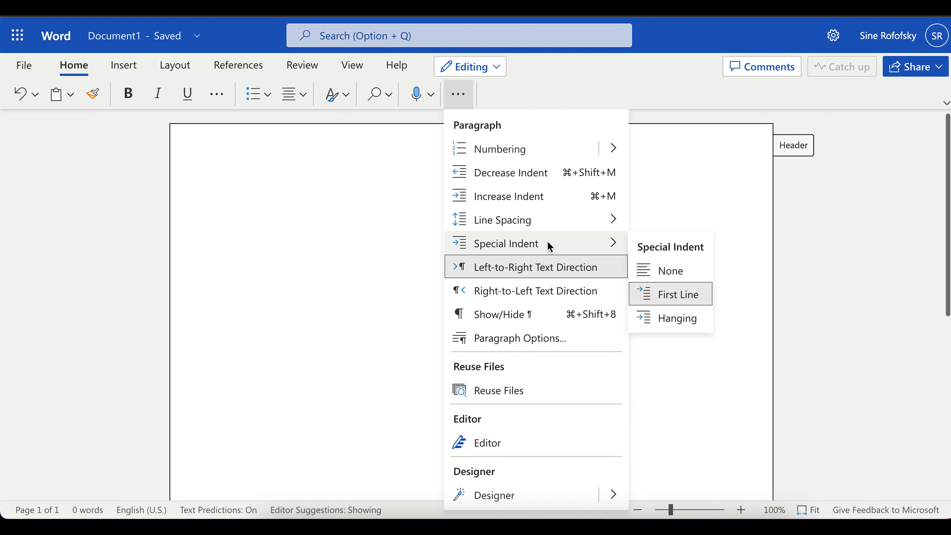
left_click(664, 270)
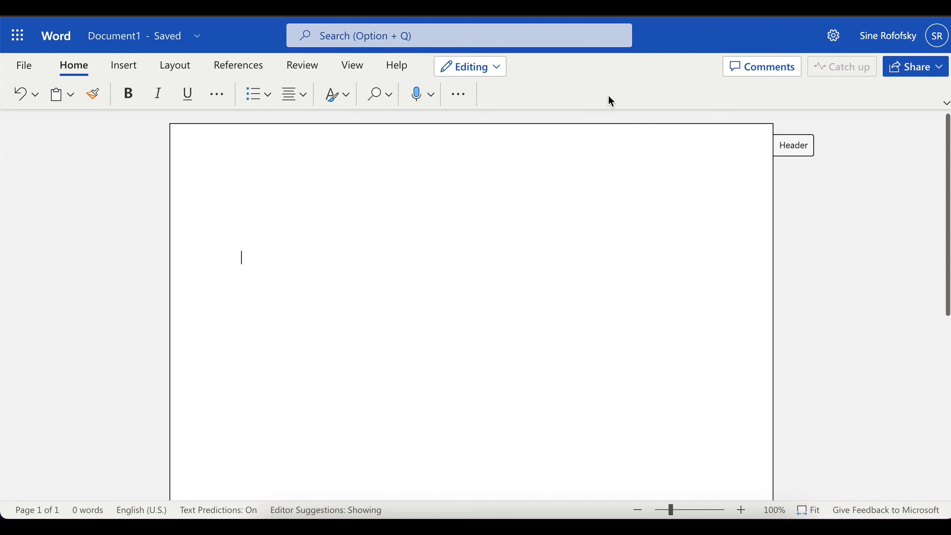
Centre the first line and type the bold title 'Full Title of My Paper: A Subtitle of My Paper'.
left_click(293, 98)
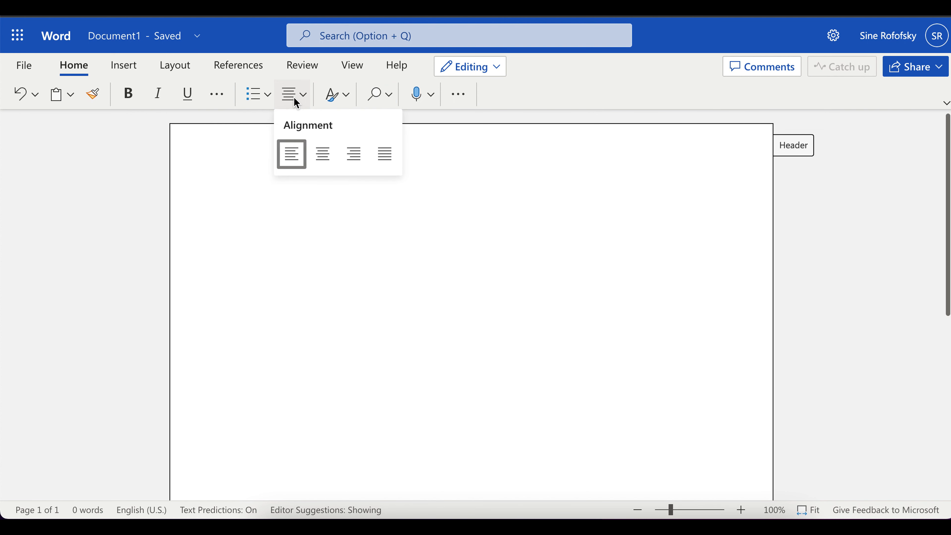
left_click(328, 160)
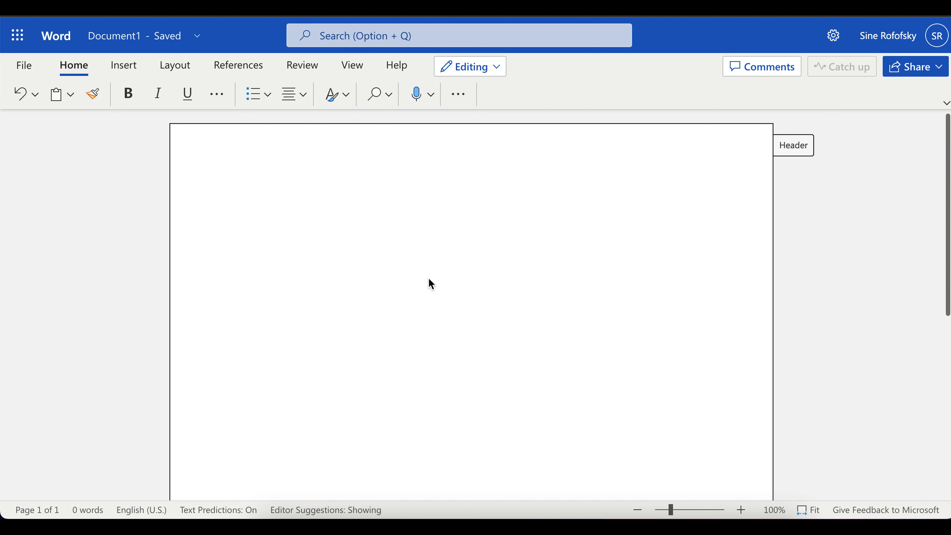
left_click(128, 94)
type("Full Title of My Paper")
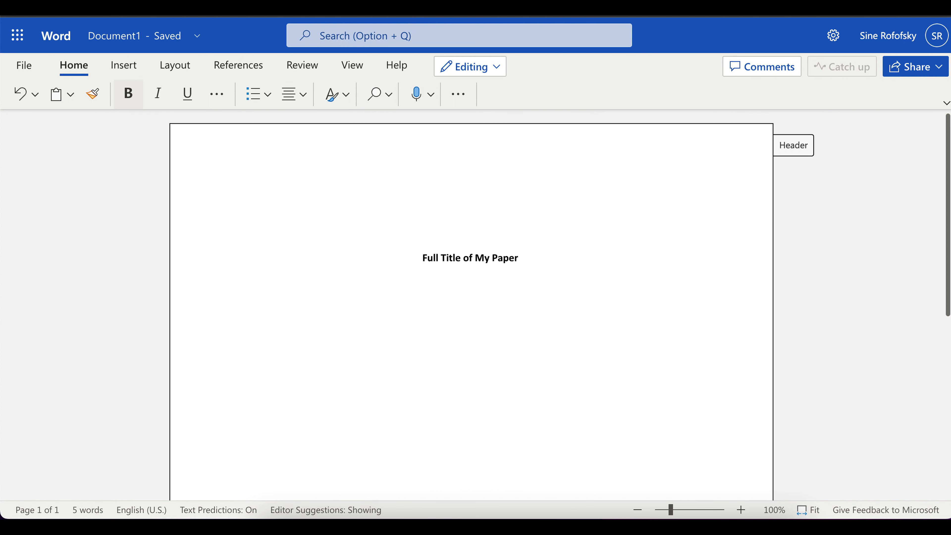
type(": ")
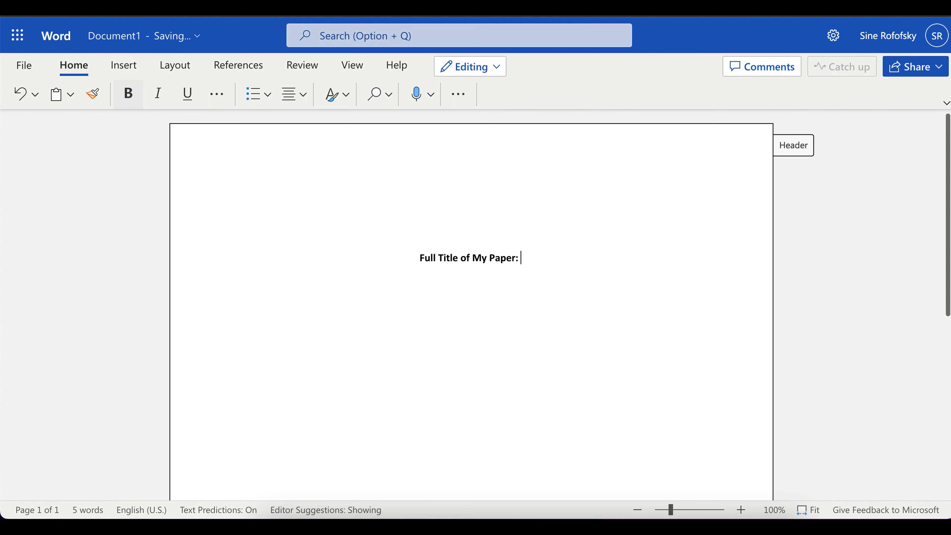
type("A Subtitle o")
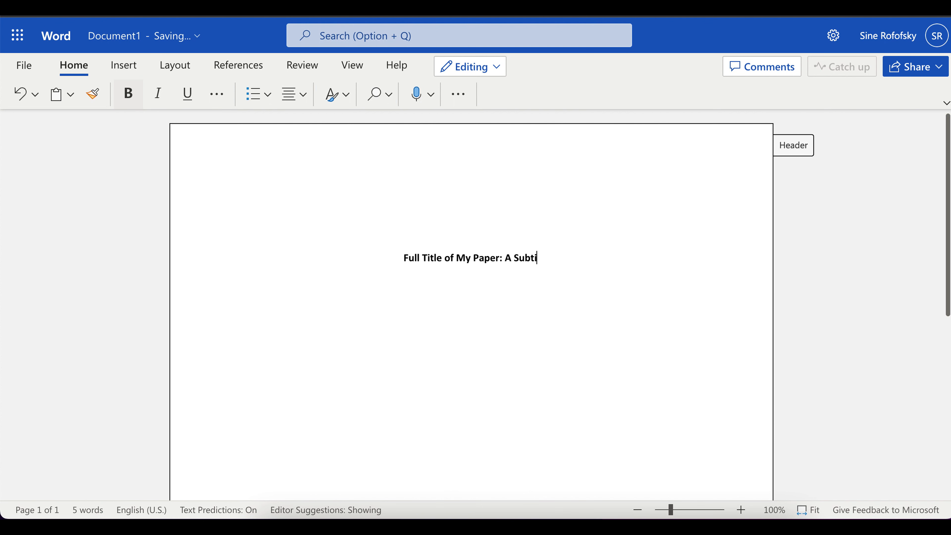
type("f My Pape")
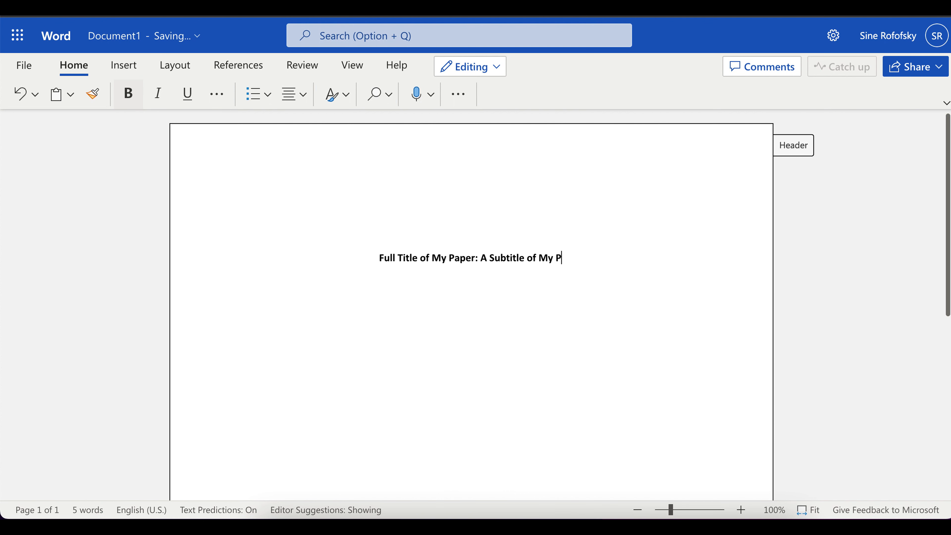
type("r")
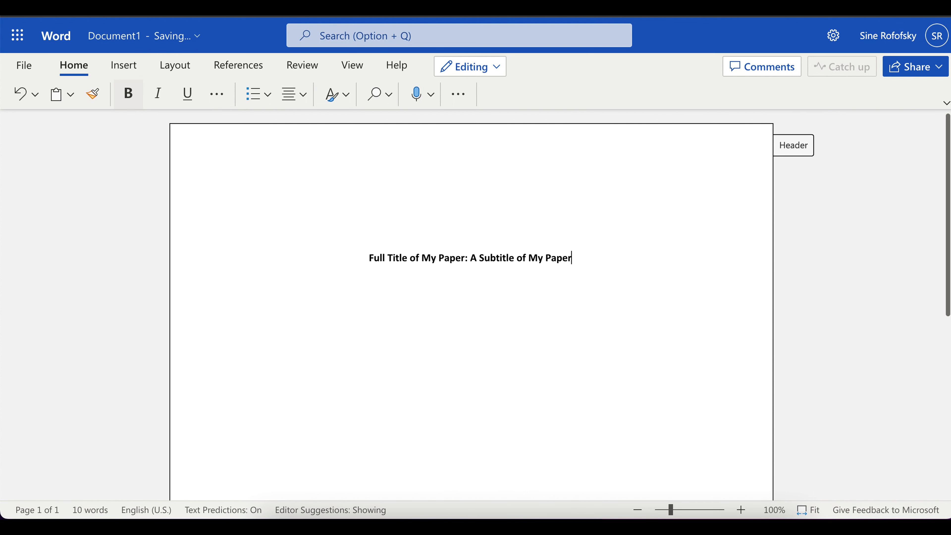
On separate non-bold lines, type the author's name, SUNY Schenectady, ENG 101: English Composition, the instructor's name, and February 2, 2023.
left_click(128, 100)
key("Return")
key("Return")
key("Return")
type("SUNY Schenectad")
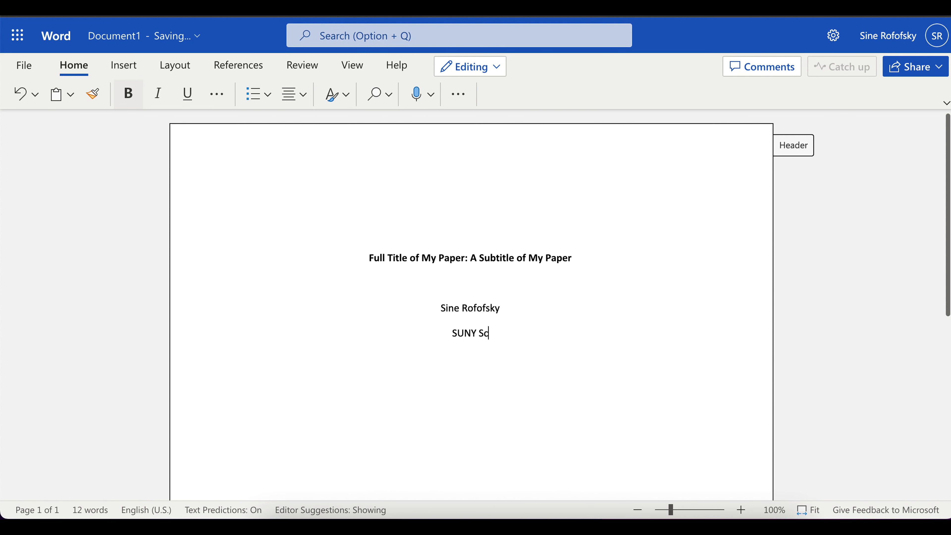
type("y")
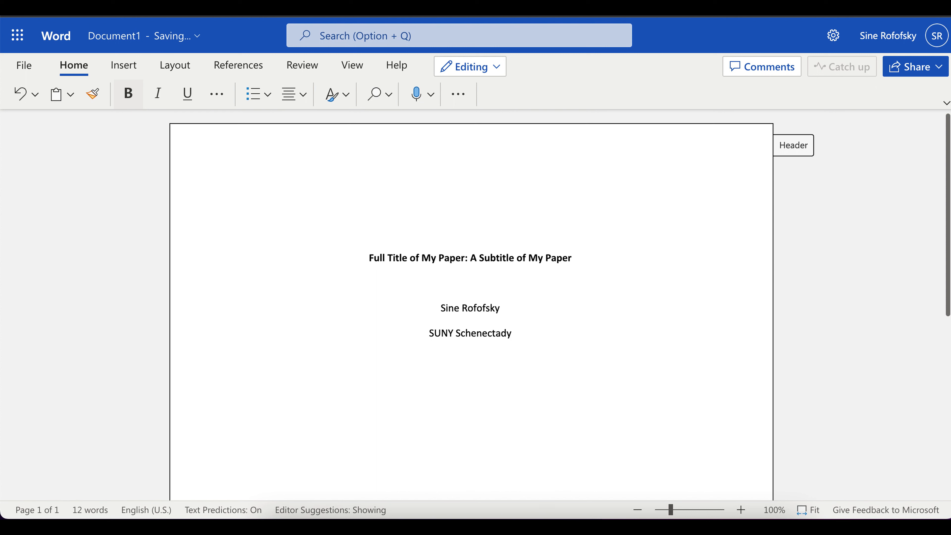
key("Return")
type("ENG 101: English Composition")
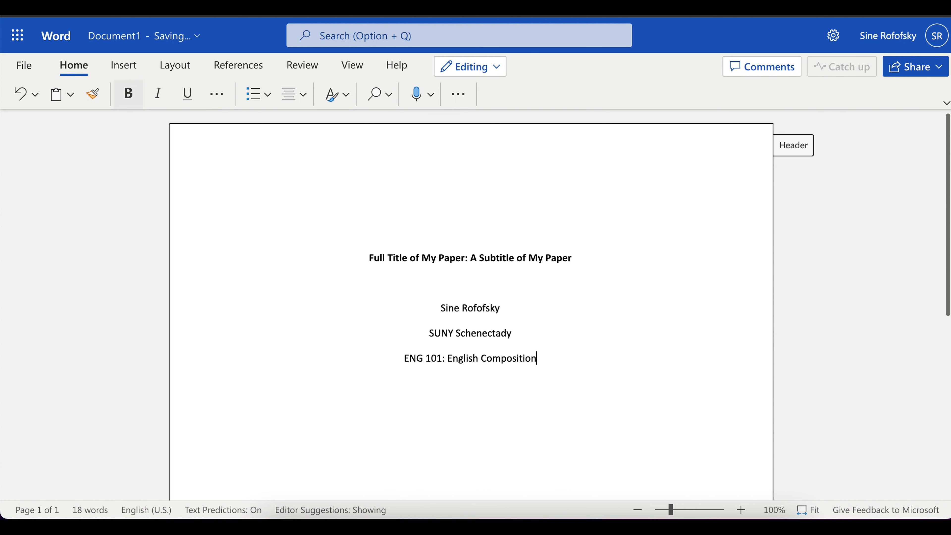
key("Return")
type("Professor John Doe")
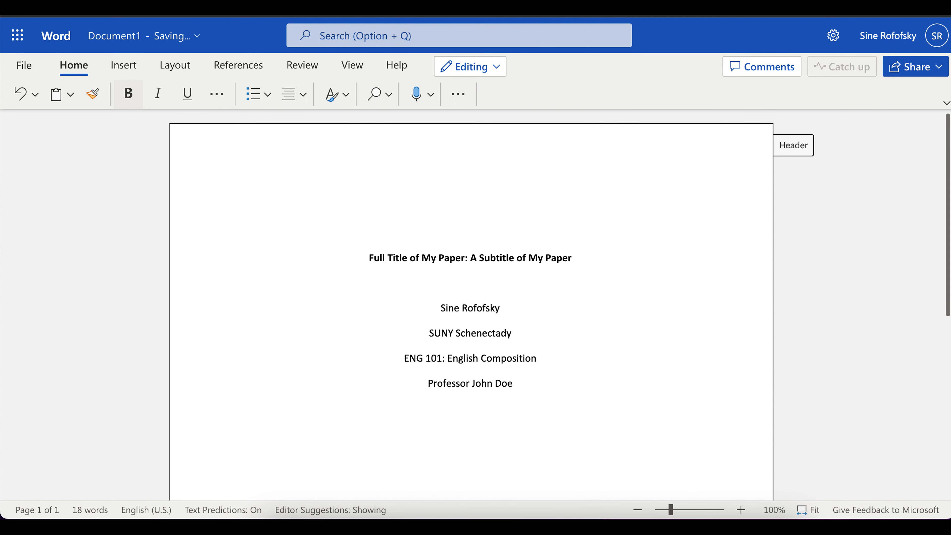
key("Return")
type("February 2, 2023")
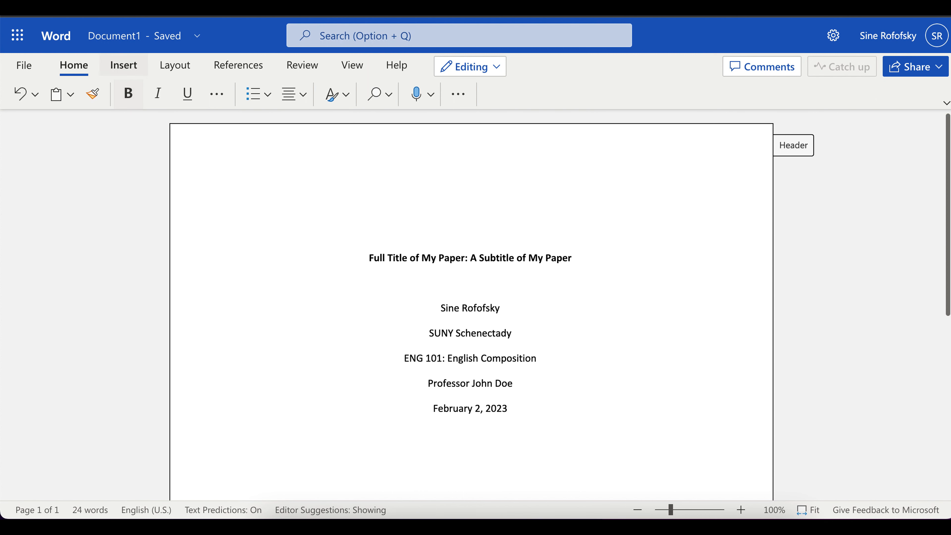
Insert a page break after the date so the document continues on page two.
left_click(124, 66)
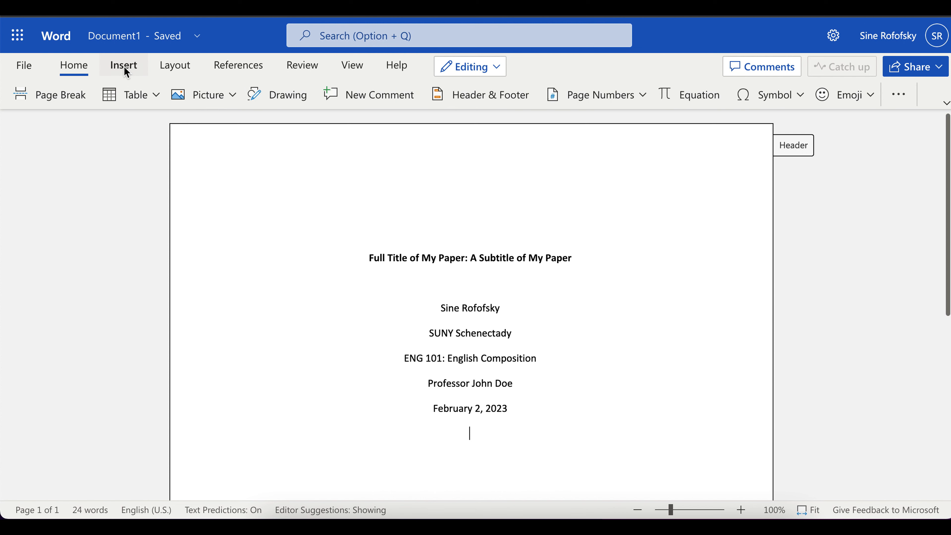
left_click(49, 97)
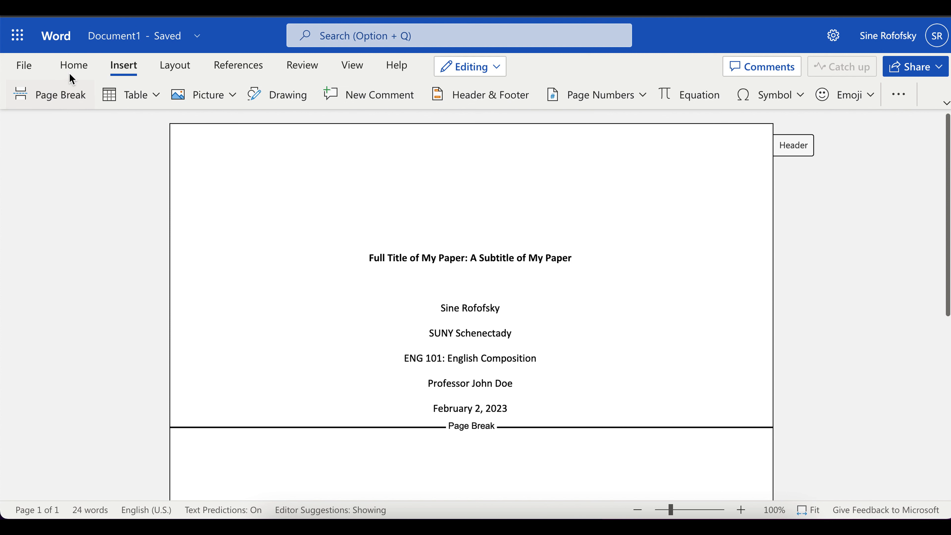
left_click(73, 65)
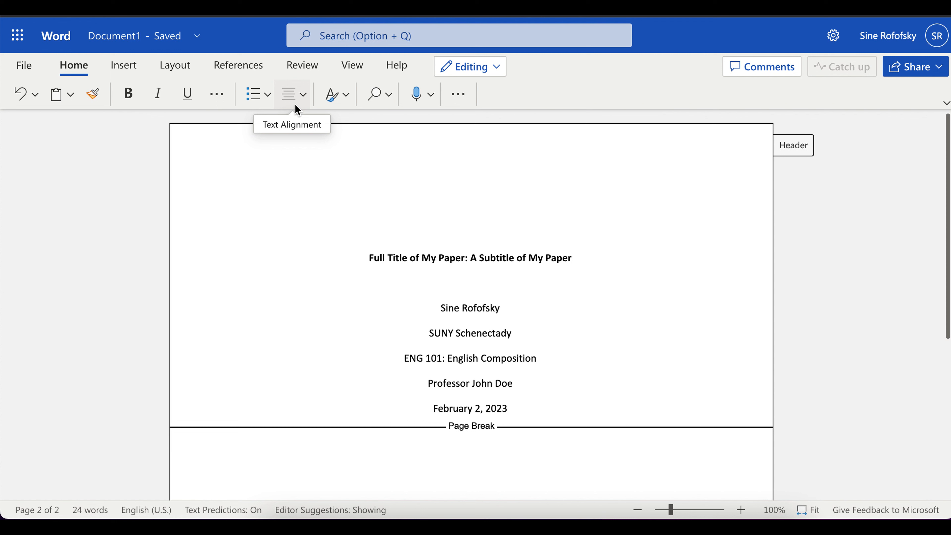
Type the 'Abstract' heading, then make the next line left-aligned with a 0.5" first-line indent.
type("Abstract")
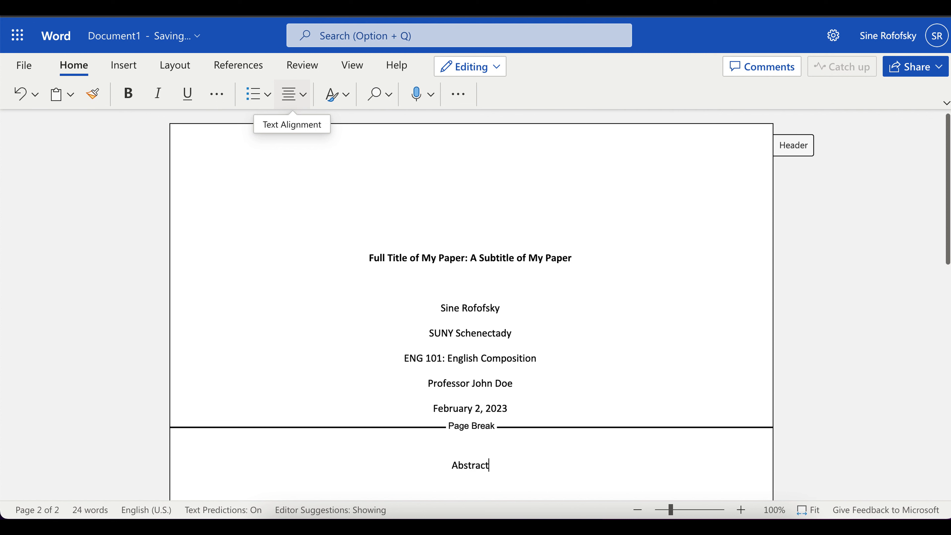
key("Return")
left_click(458, 94)
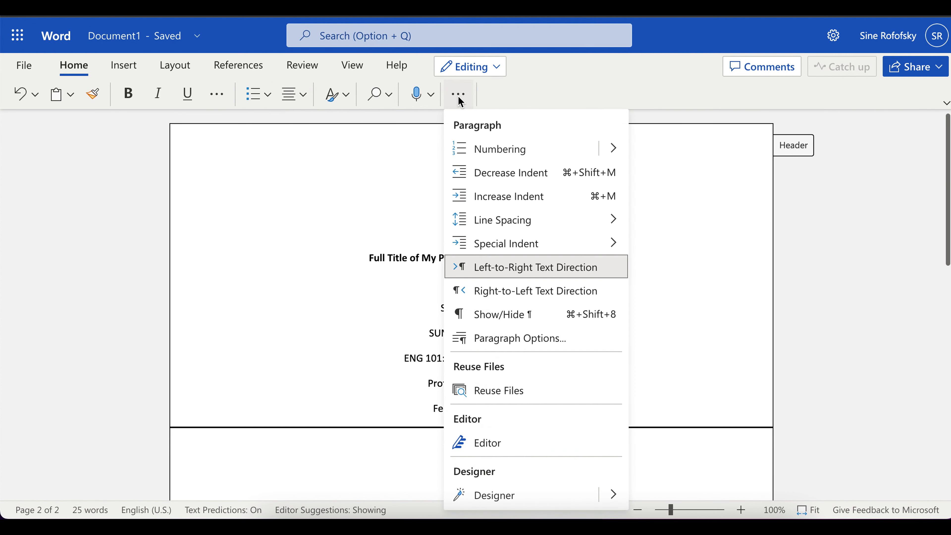
left_click(557, 340)
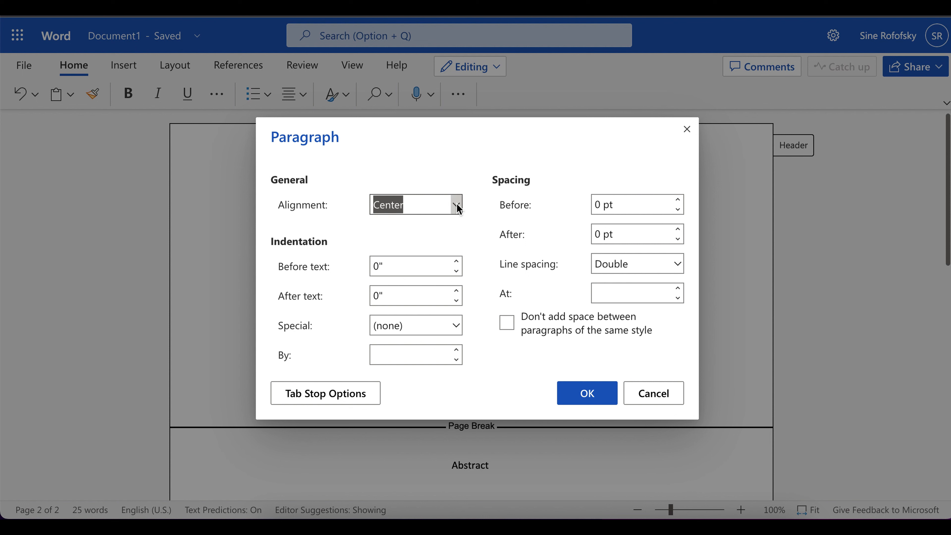
left_click(457, 206)
left_click(422, 228)
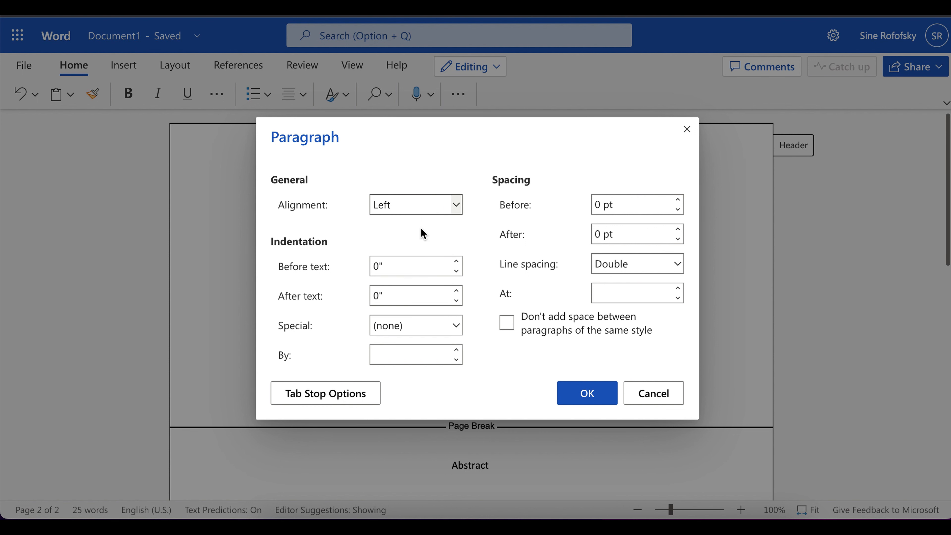
left_click(457, 325)
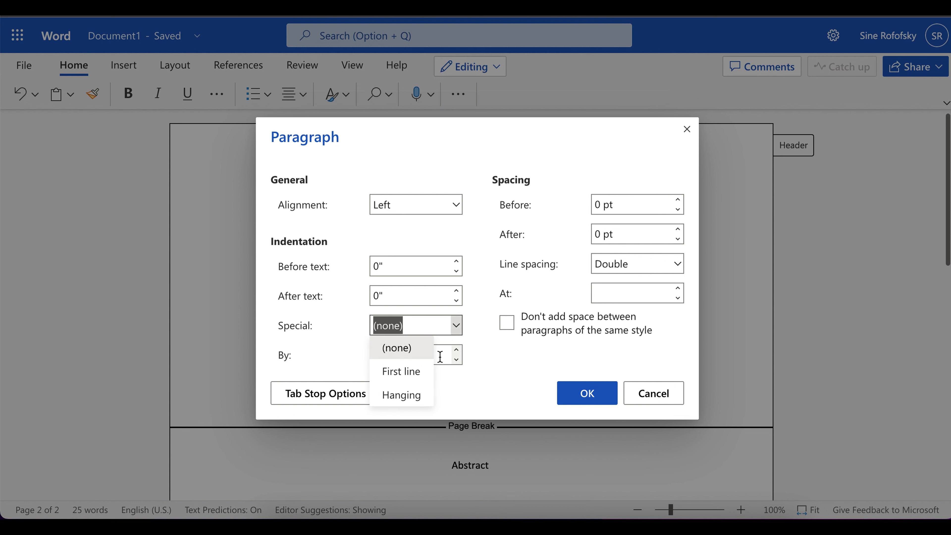
left_click(408, 381)
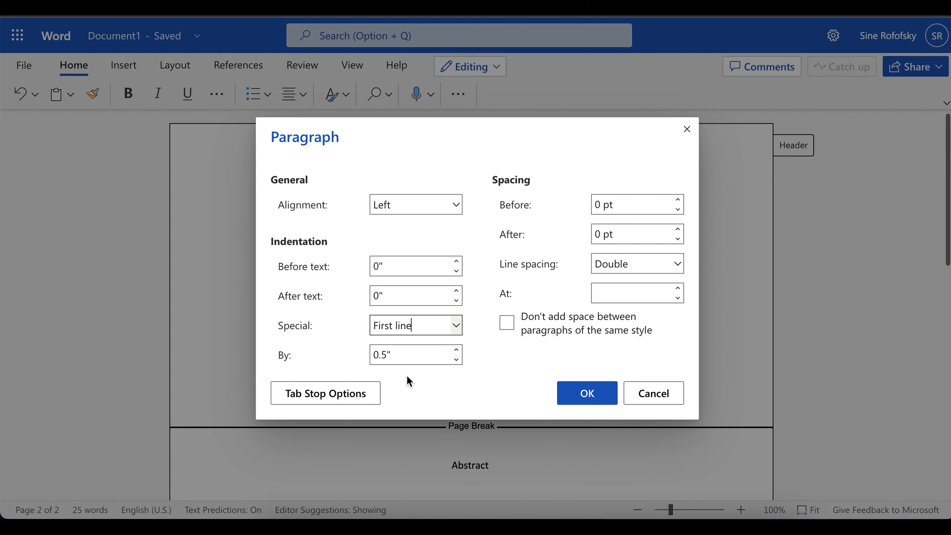
left_click(586, 392)
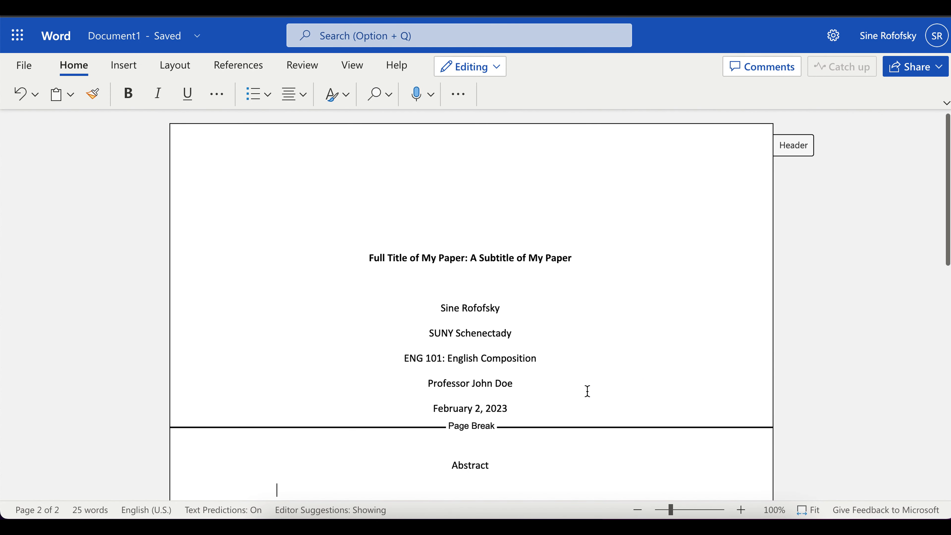
Type 'This is the abstract of my paper.' and insert a page break after it.
type("Thi")
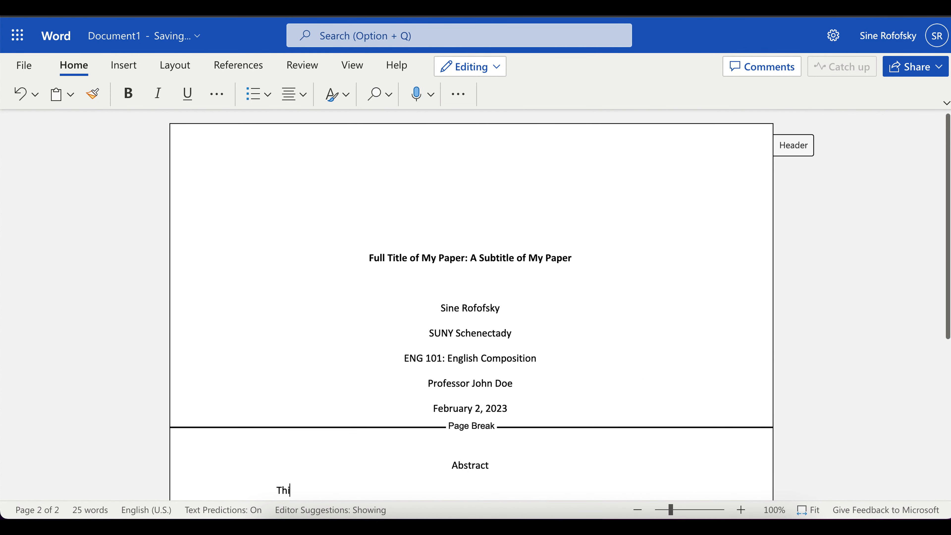
type("s is the abstract of my paper.")
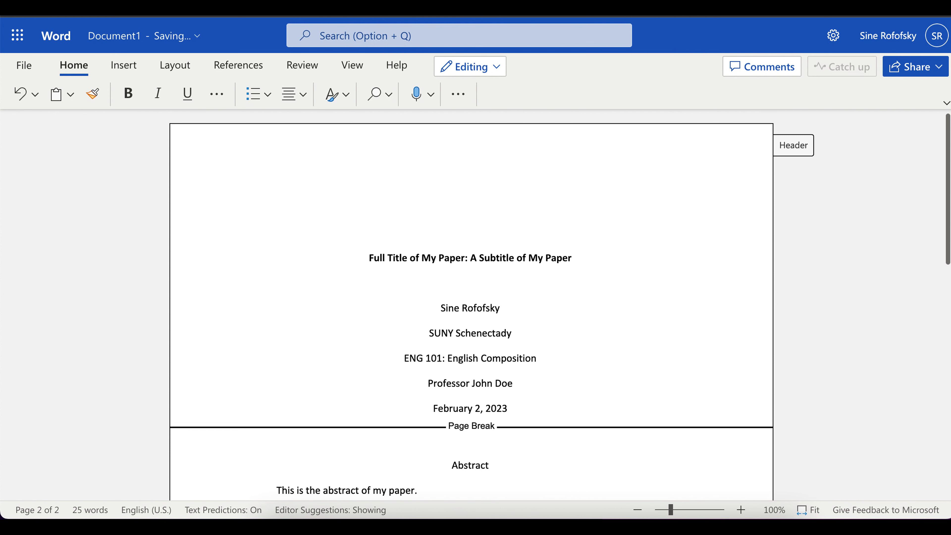
key("Return")
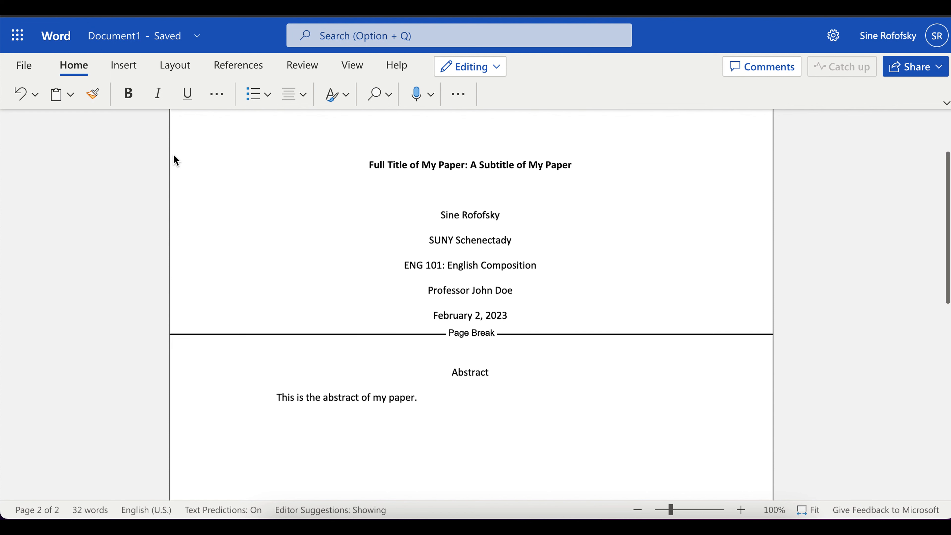
left_click(126, 66)
left_click(64, 97)
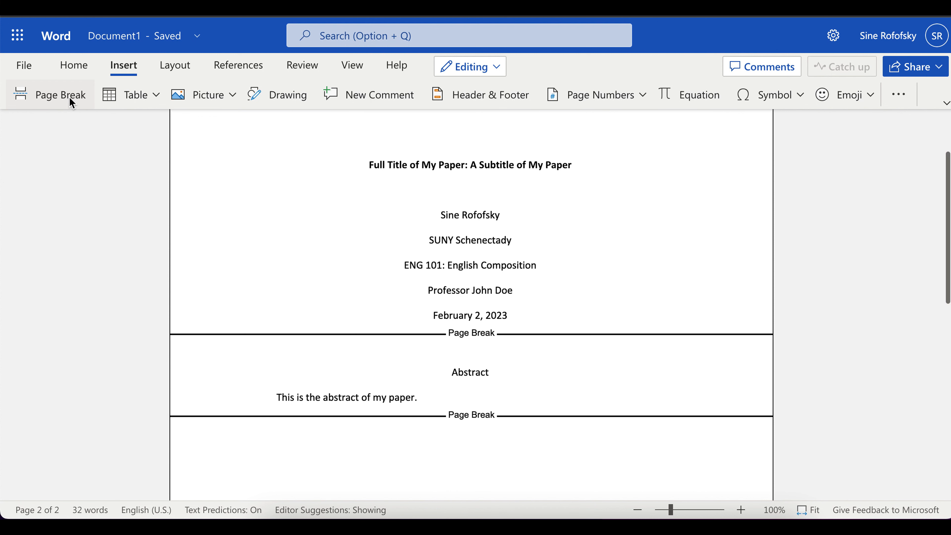
Set page 3's first paragraph to centre alignment with no special indent.
left_click(69, 64)
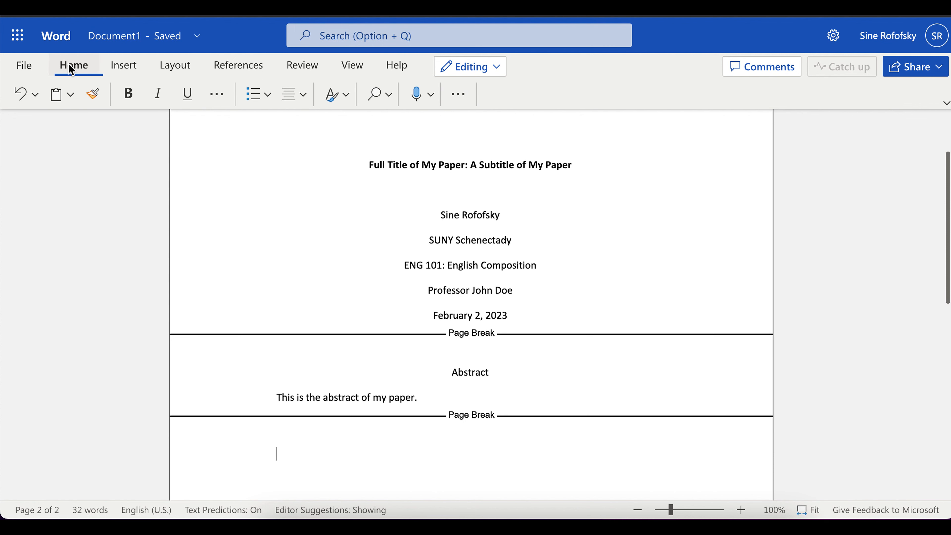
left_click(457, 96)
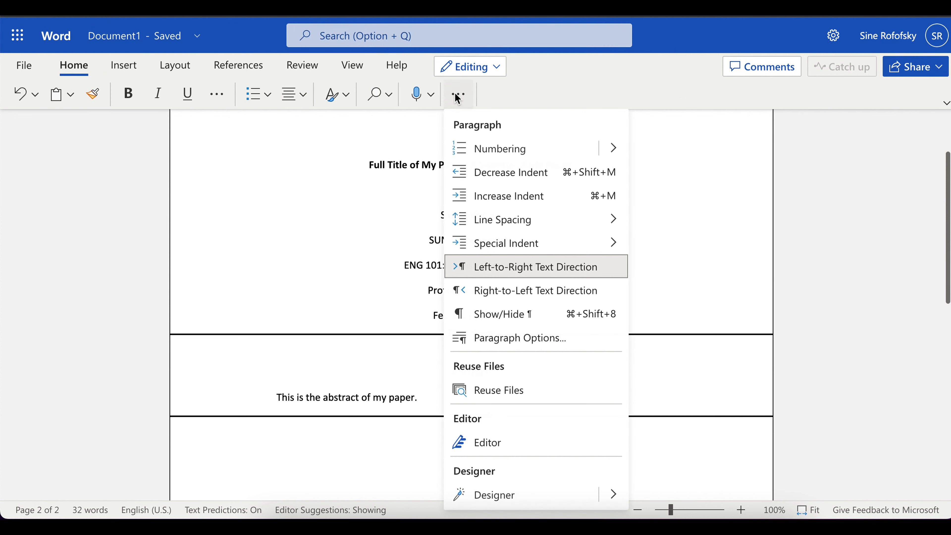
left_click(538, 342)
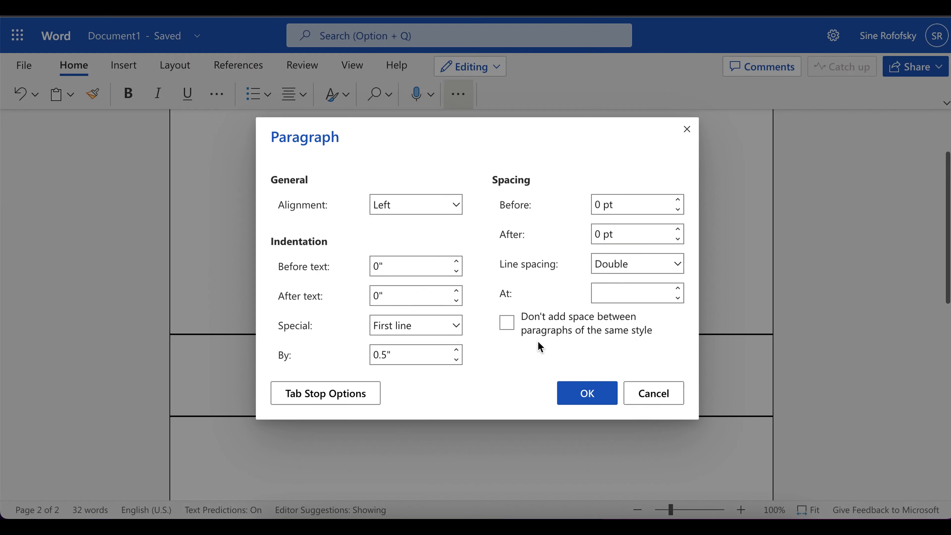
left_click(456, 206)
left_click(414, 250)
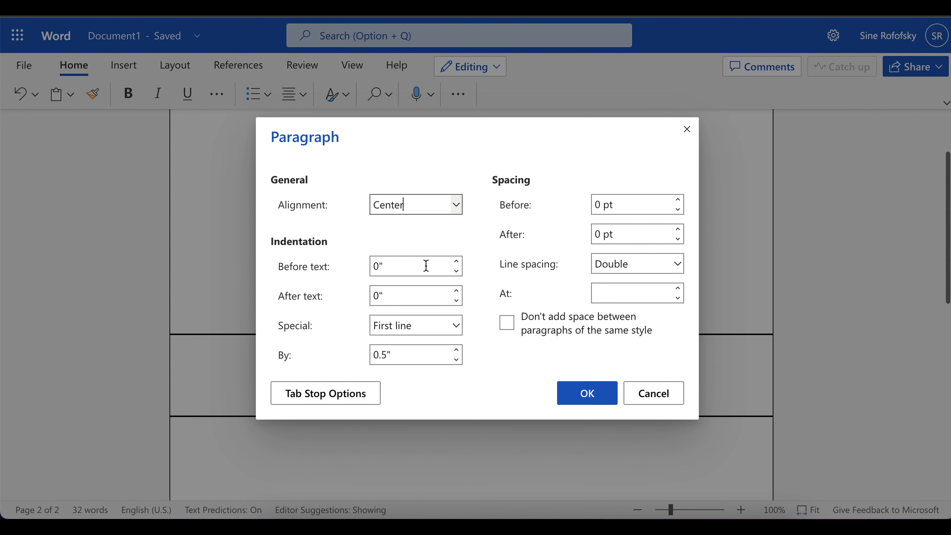
left_click(457, 326)
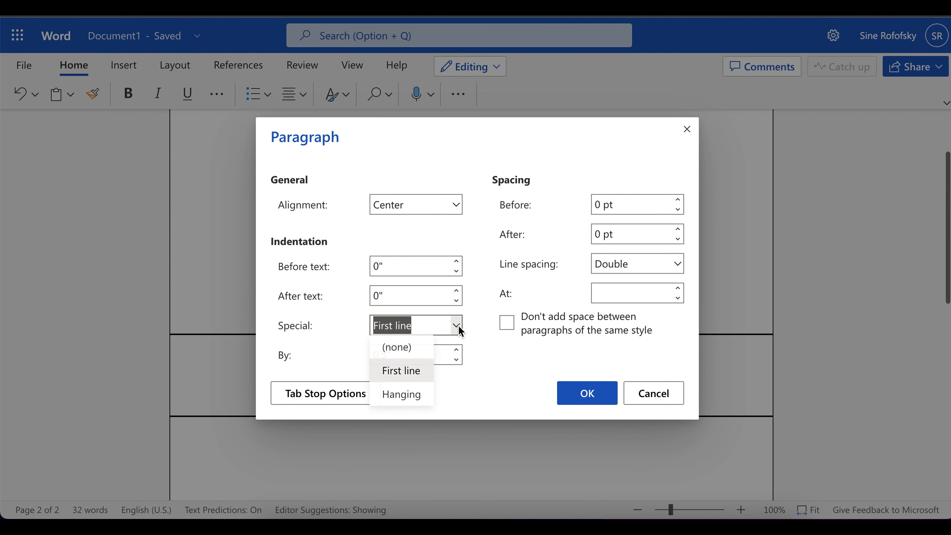
left_click(421, 350)
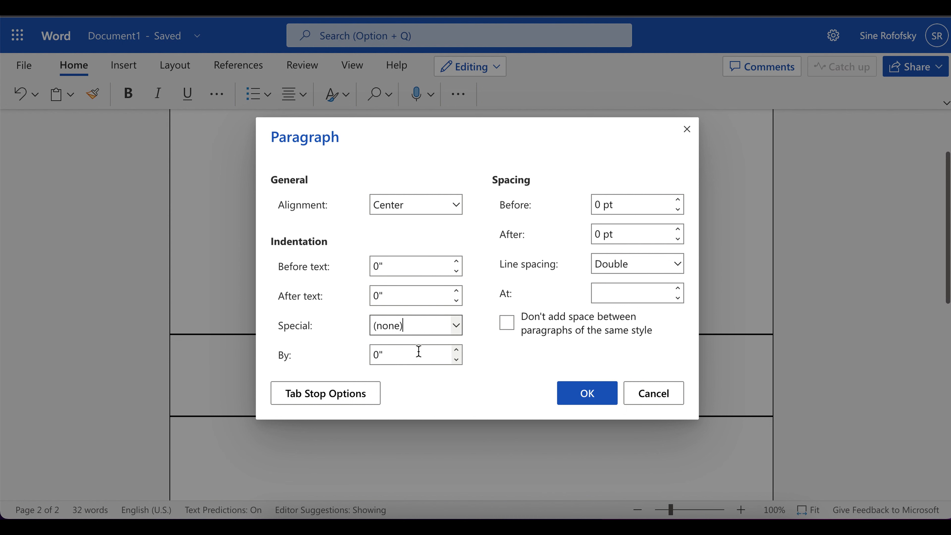
left_click(577, 396)
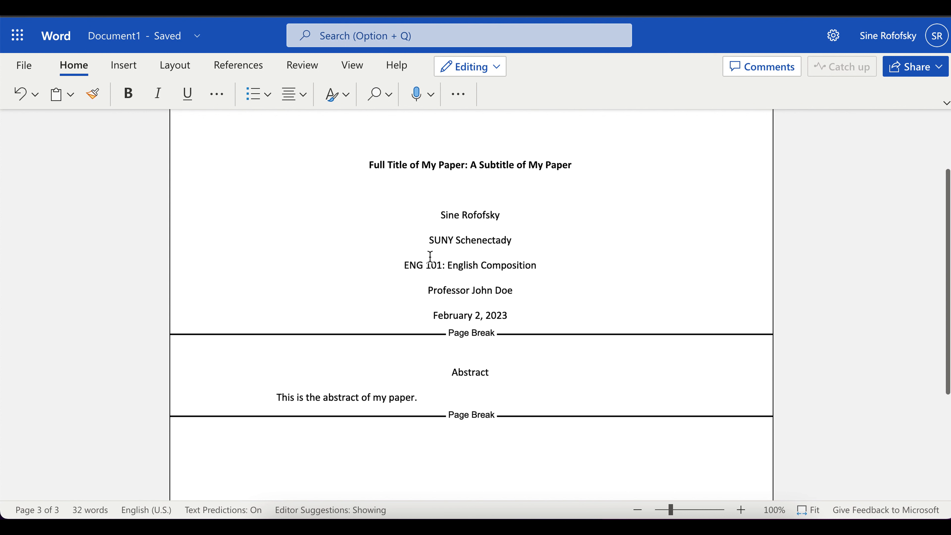
Type the bold heading 'Full title of My Paper: A Subtitle of My Paper'.
left_click(130, 95)
type("This is the")
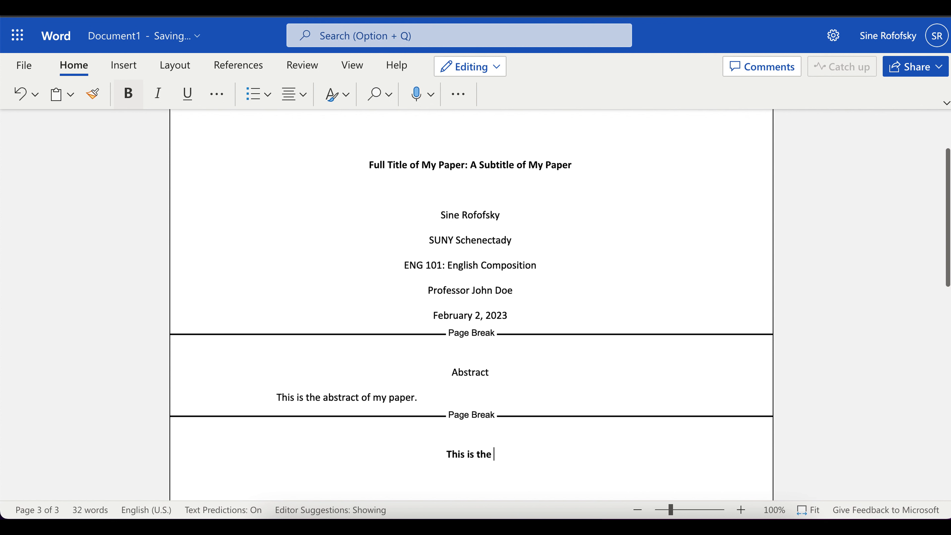
key("BackSpace")
key("BackSpace")
key("BackSpace")
key("BackSpace")
key("BackSpace")
key("BackSpace")
type("Full title of My Paper: A S")
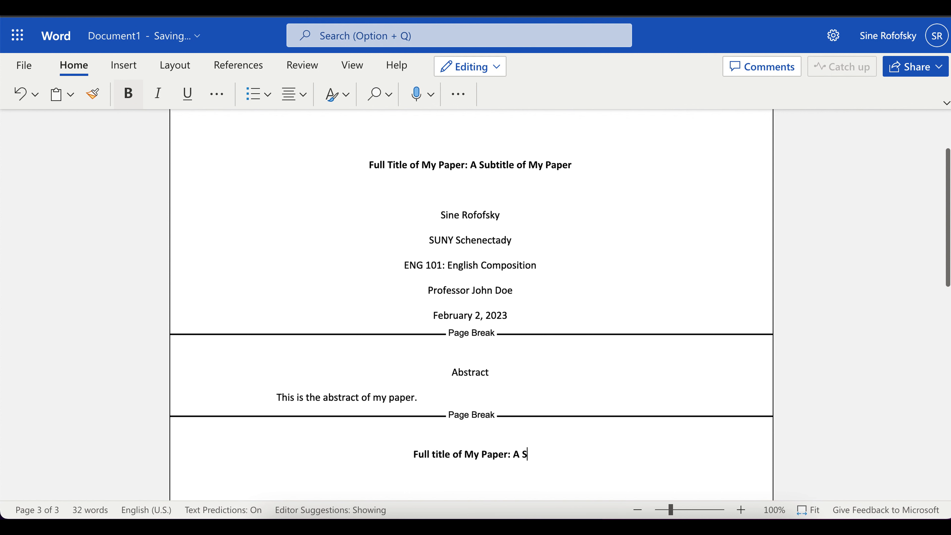
type("ubtitle of My Paper")
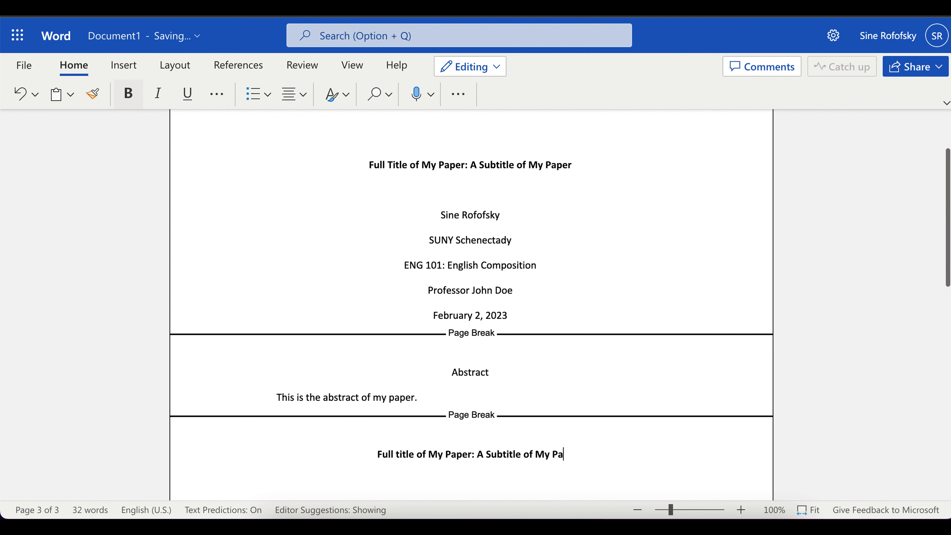
key("Return")
Make the line below the heading left-aligned with a 0.5" first-line indent.
left_click(128, 95)
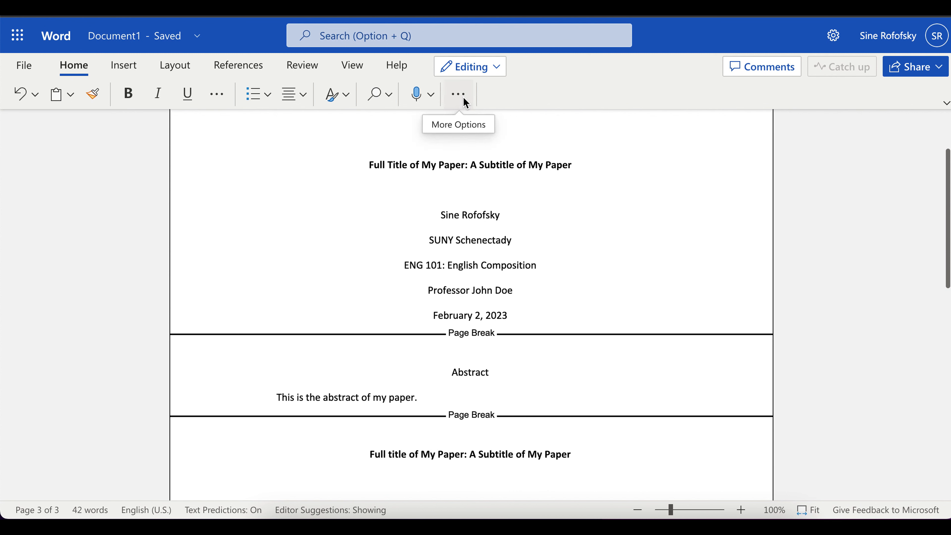
left_click(464, 98)
left_click(503, 341)
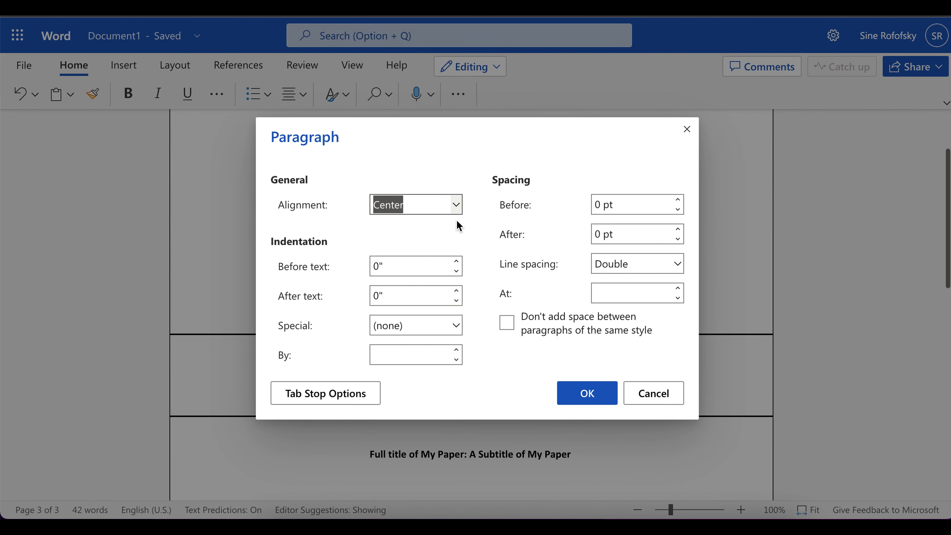
left_click(458, 204)
left_click(416, 228)
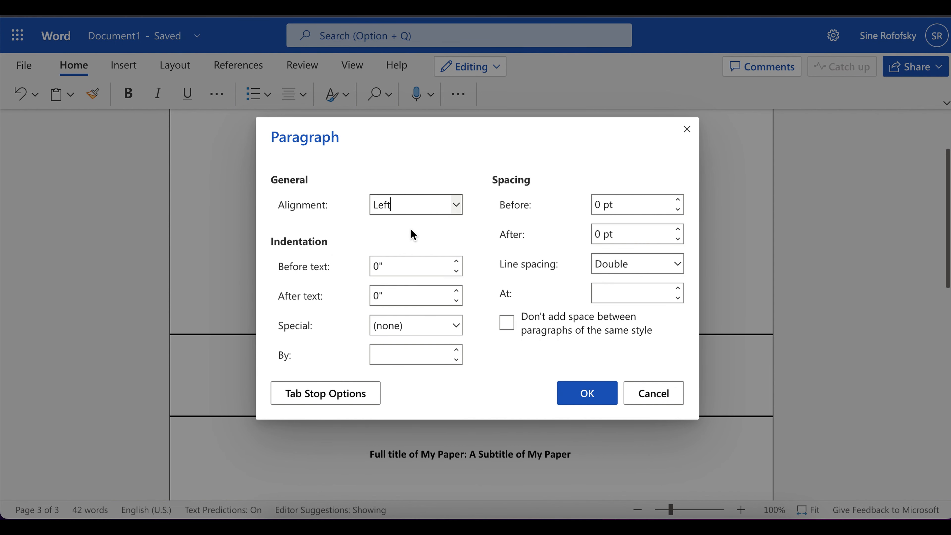
left_click(456, 325)
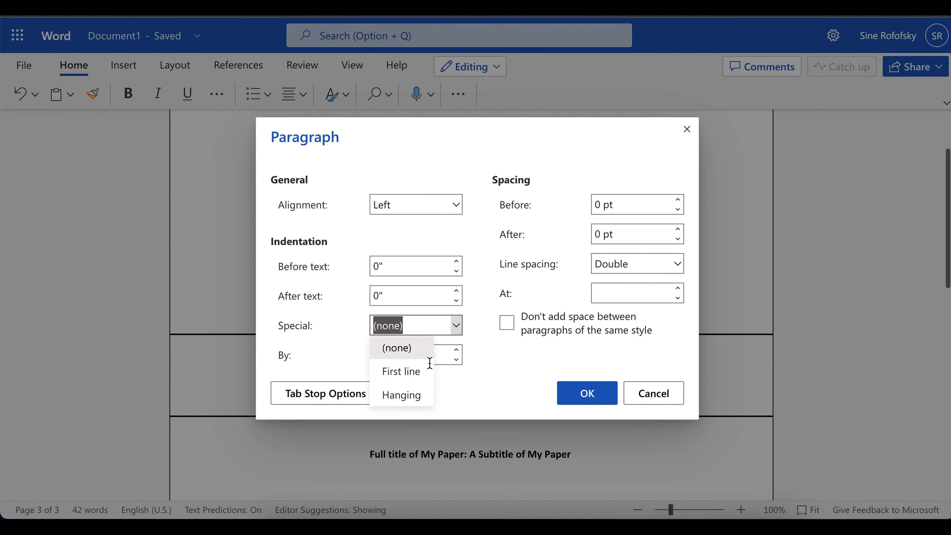
left_click(417, 373)
left_click(593, 393)
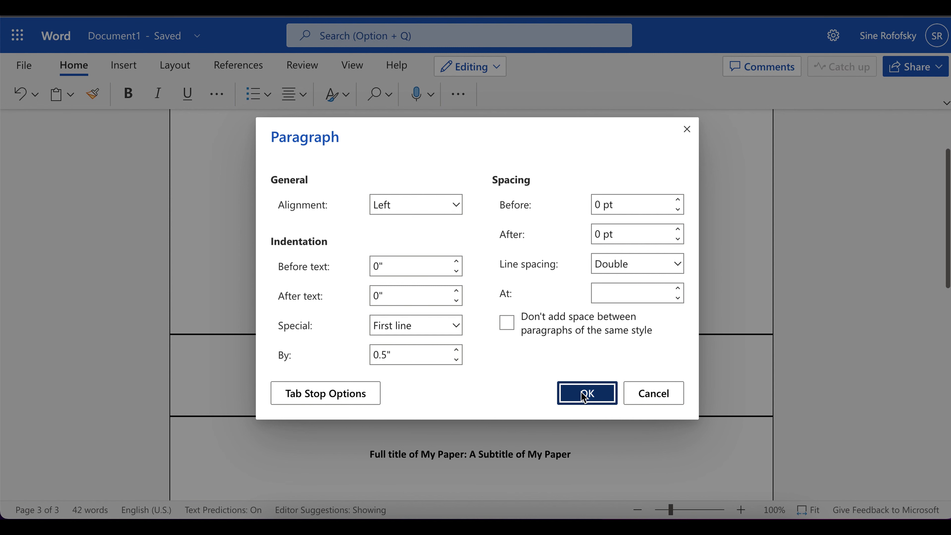
left_click(393, 454)
Capitalise 'Title' in the heading and start the body with regular-weight 'This is my'.
key("BackSpace")
type("T")
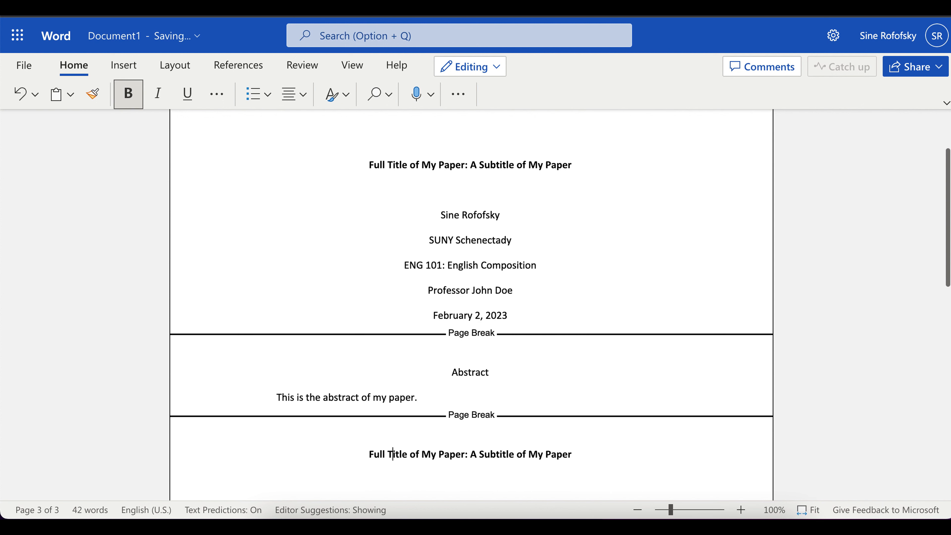
left_click(288, 480)
type("This is my")
left_click_drag(322, 481, 278, 480)
scroll(279, 466, "down", 3)
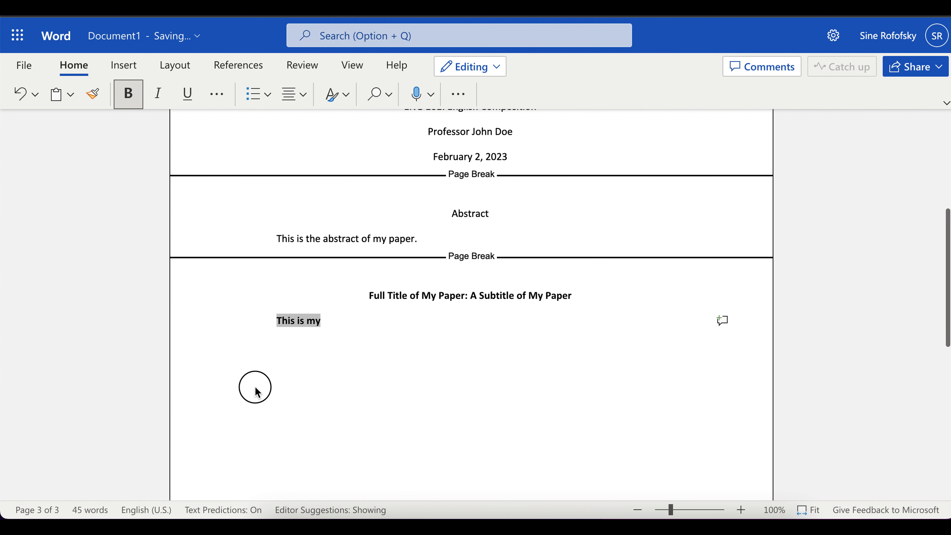
left_click(128, 94)
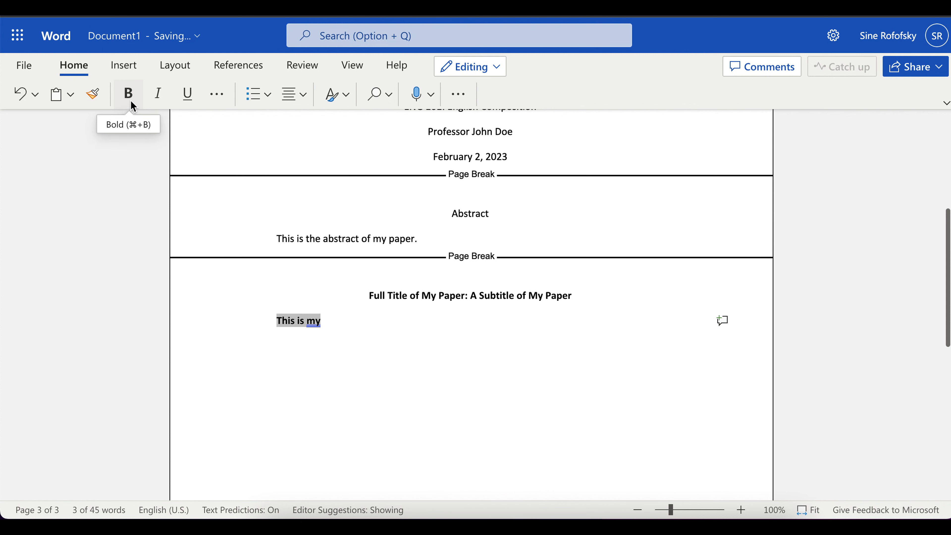
left_click(130, 100)
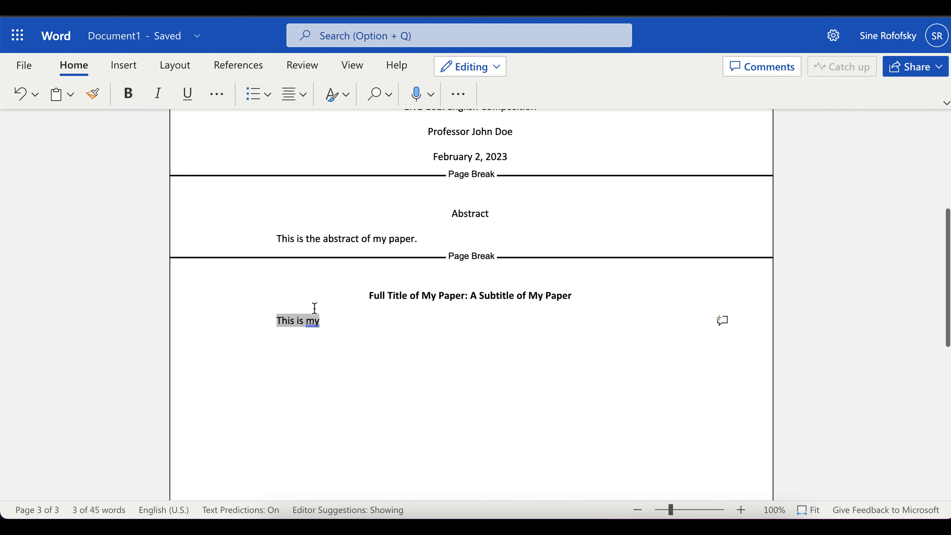
left_click(335, 324)
Finish the first body paragraph, explaining that wrapped lines move further left.
type("paper")
key("BackSpace")
key("BackSpace")
key("BackSpace")
key("BackSpace")
key("BackSpace")
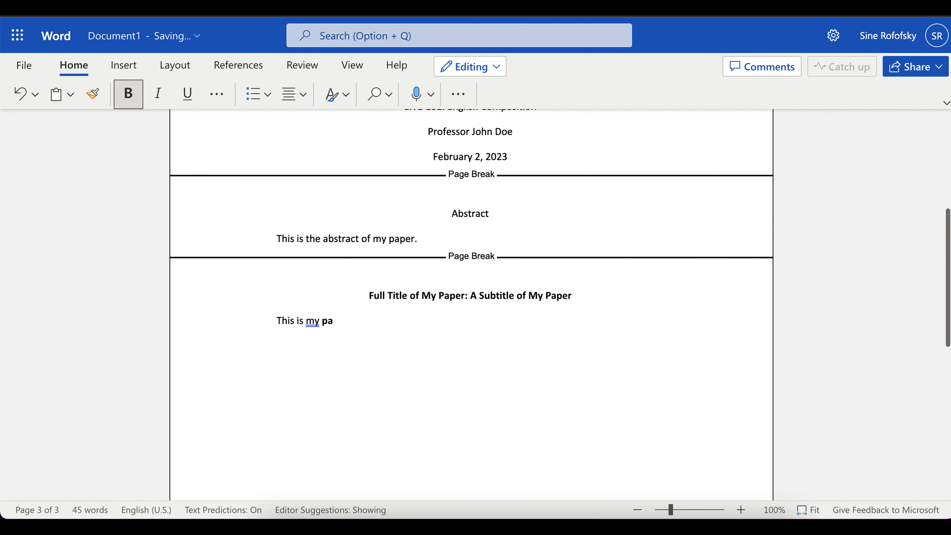
left_click(130, 98)
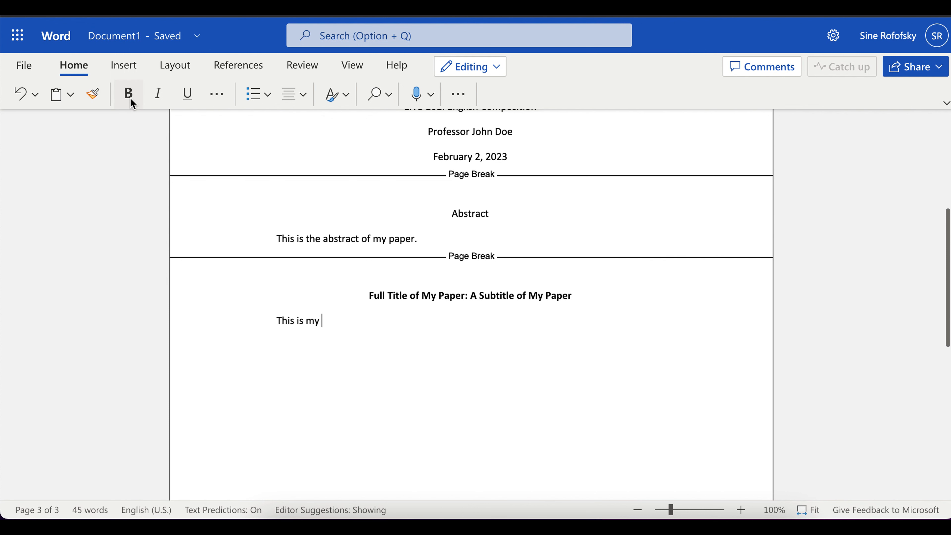
type("paper's first paragraph. ")
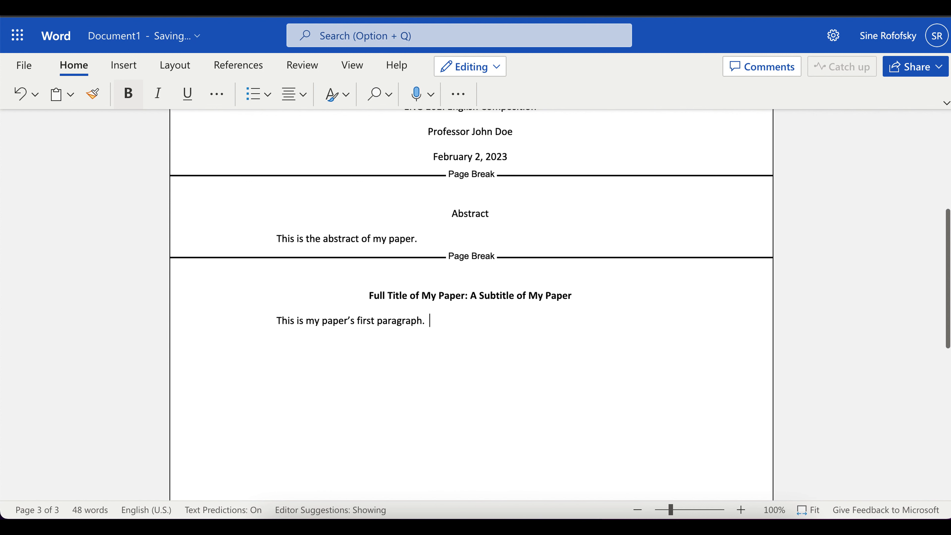
type("Notice how as I contin")
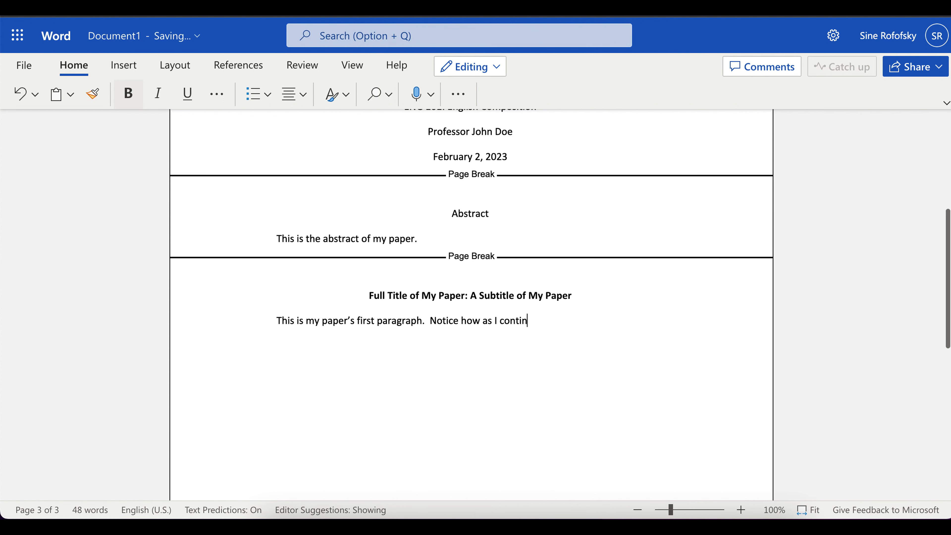
type("ue typing the next")
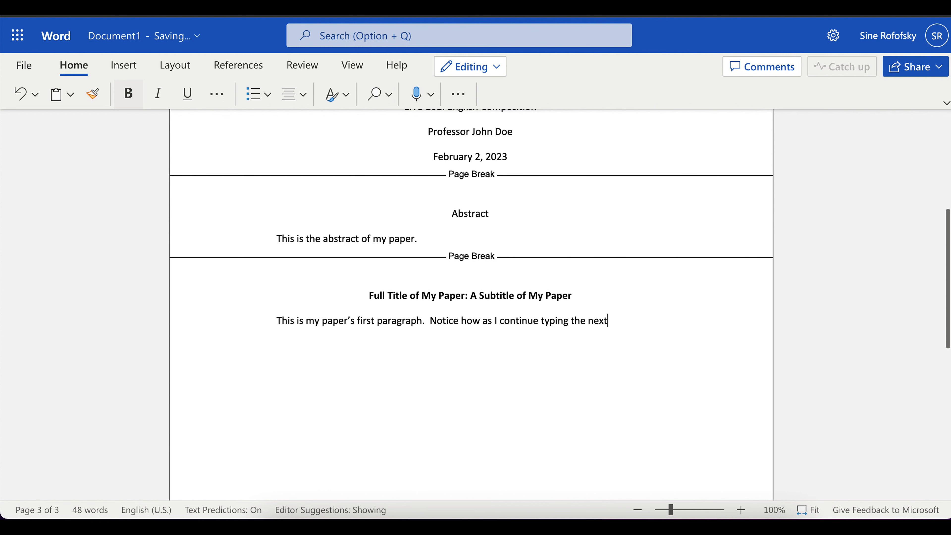
type(" line will be further to the lef")
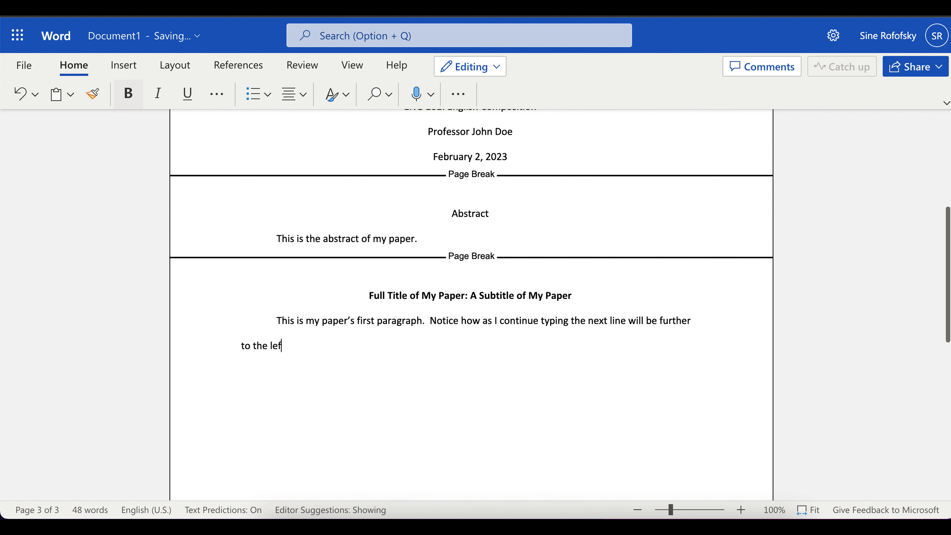
type("t, meaning my paragraph is indent.")
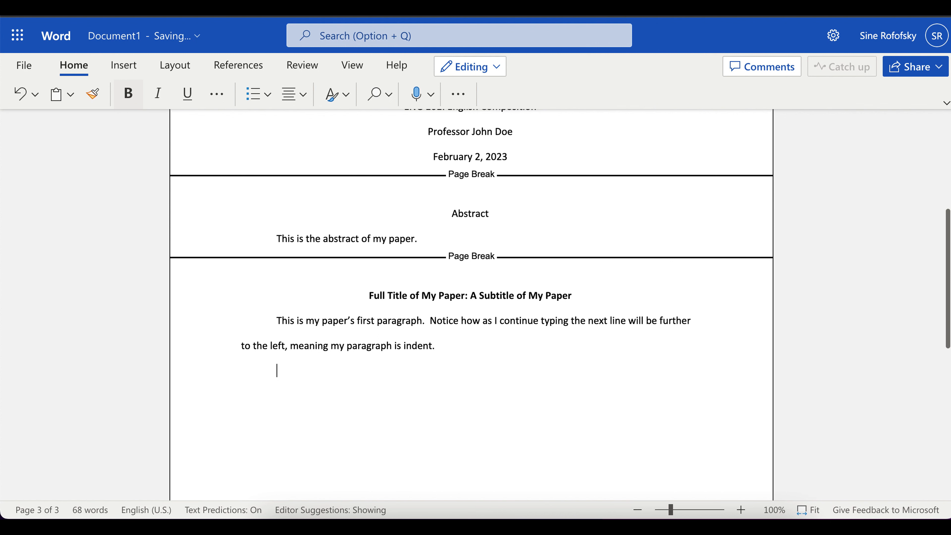
Add the second paragraph 'Notice that the next paragraph is automatically indented.'.
key("Return")
type("Notice that the next paragraph is ")
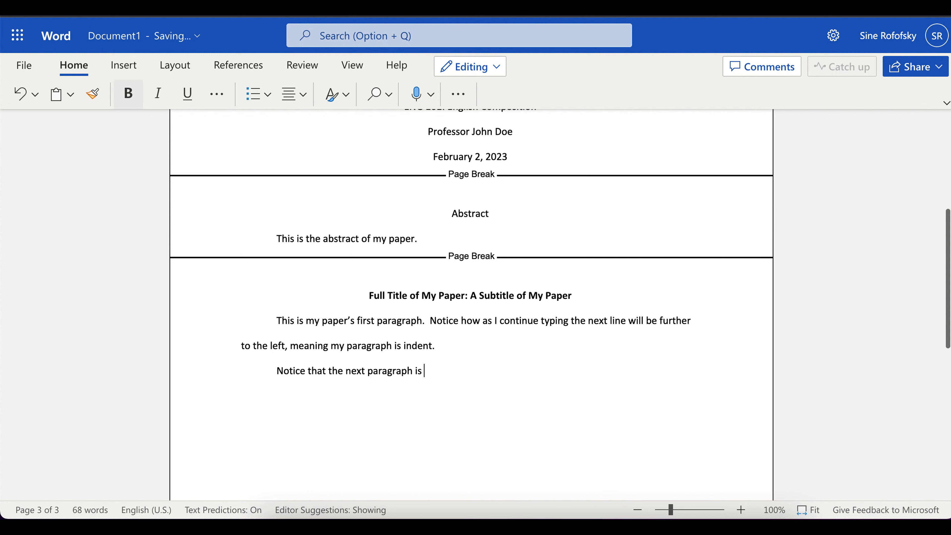
type("automatically indent")
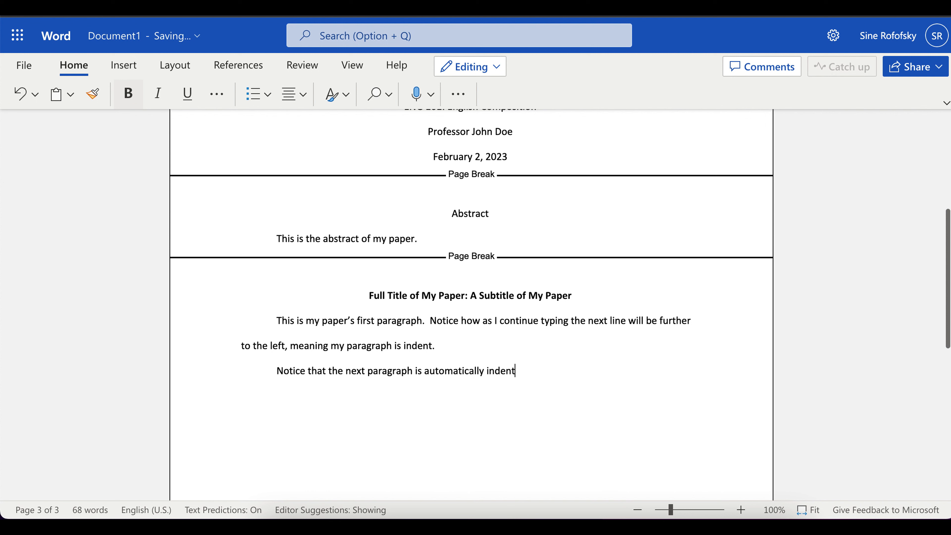
type("ed.")
key("Return")
Insert a page break after the body text.
left_click(123, 64)
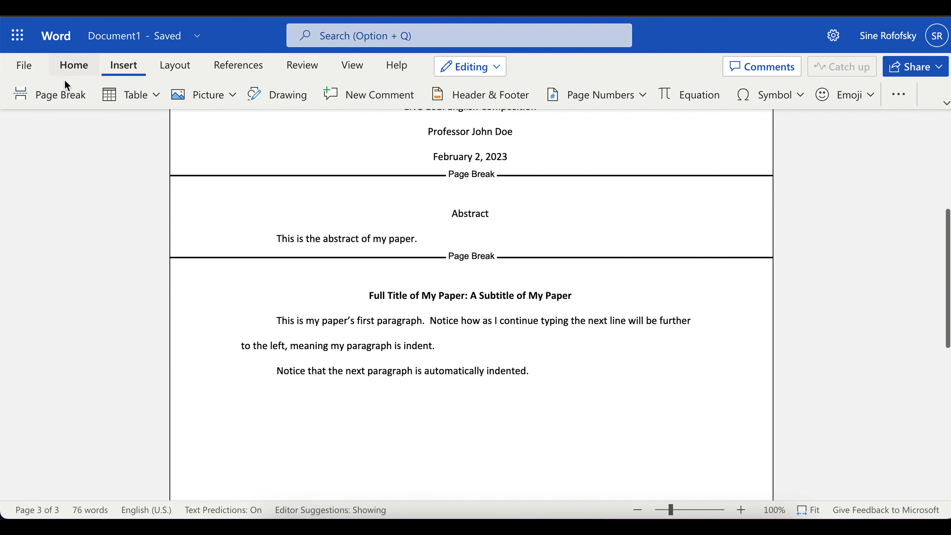
left_click(52, 99)
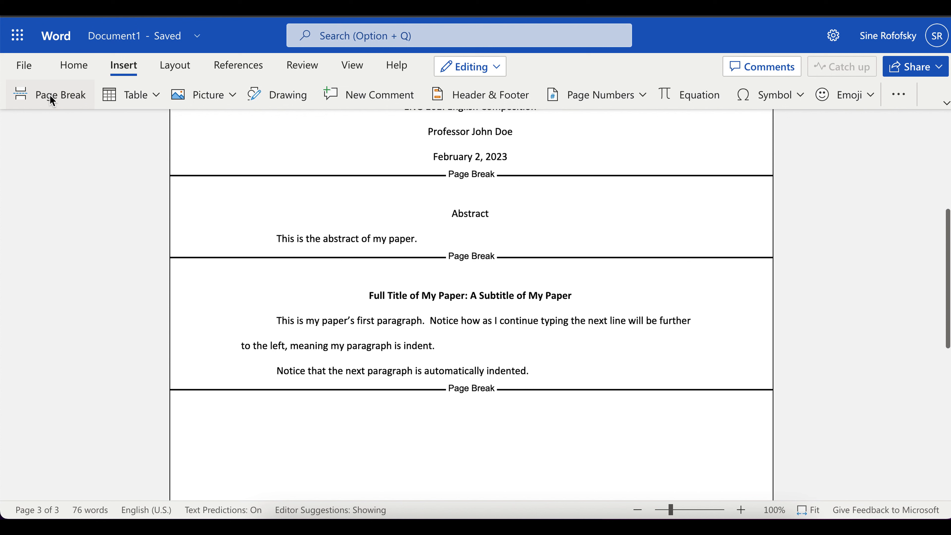
left_click(76, 66)
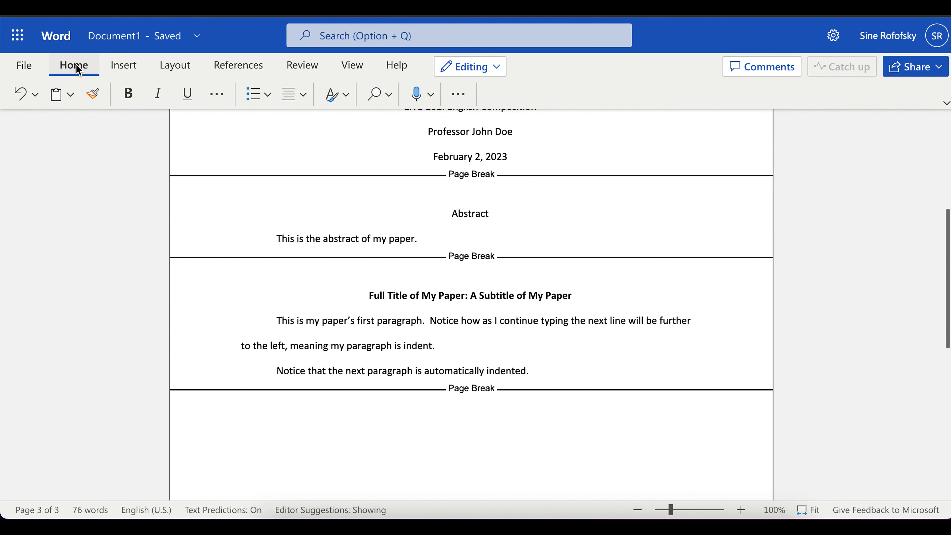
Set the new page's paragraph to centred with no first-line indent and move onto page four.
left_click(460, 97)
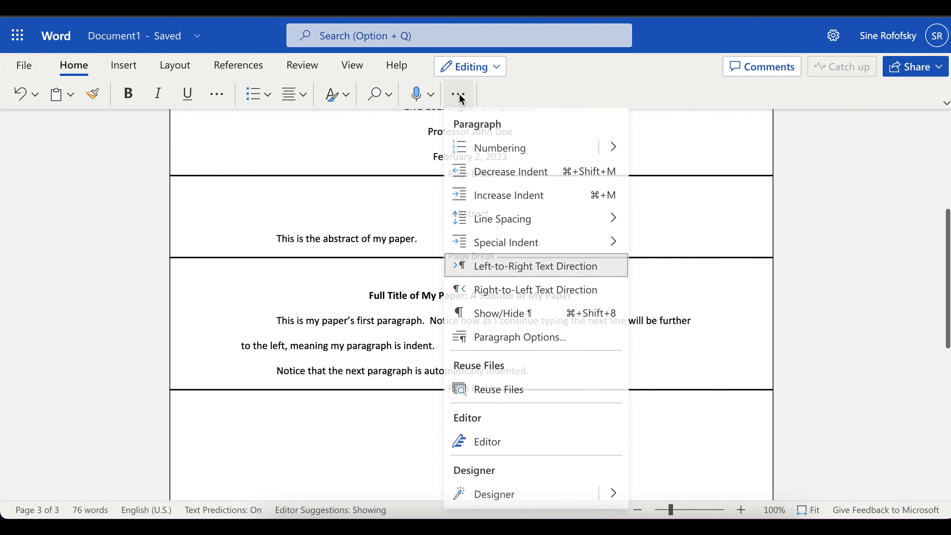
left_click(546, 337)
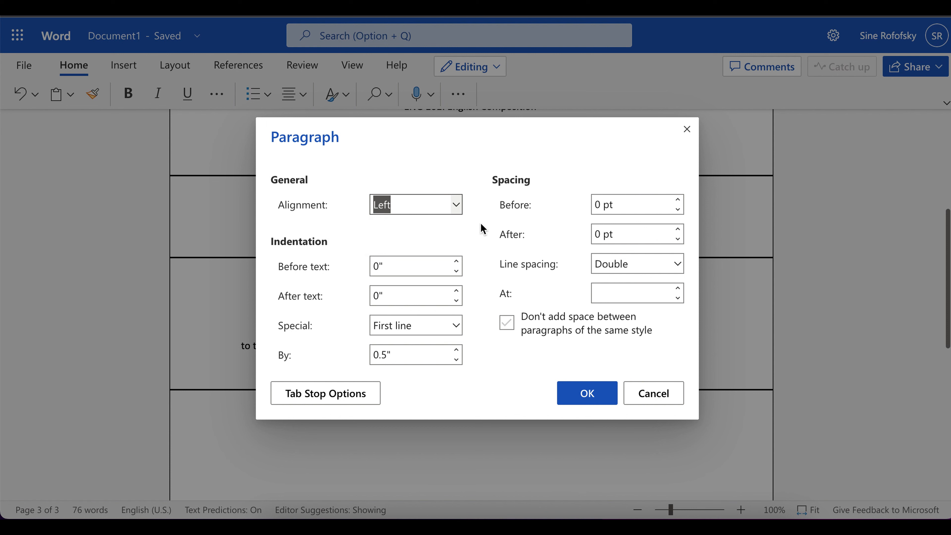
left_click(457, 205)
left_click(419, 249)
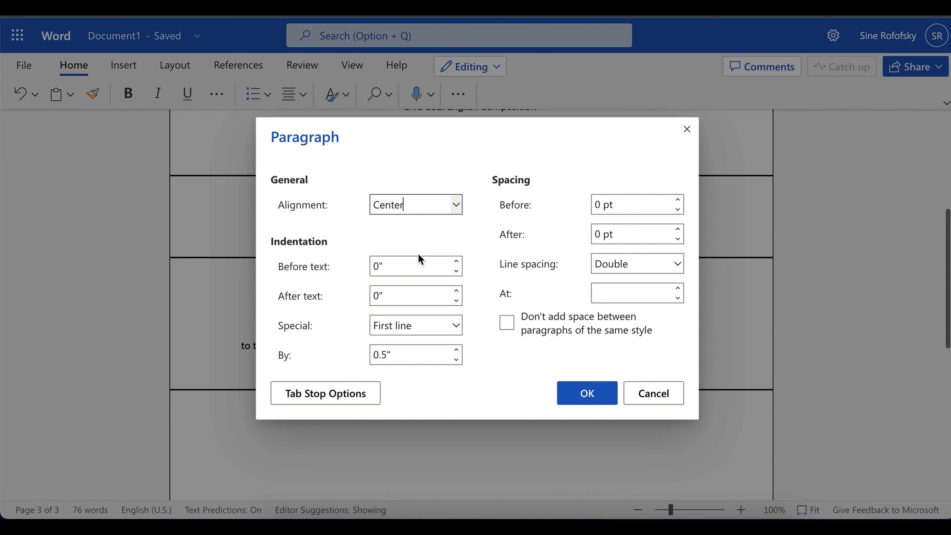
left_click(456, 325)
left_click(416, 351)
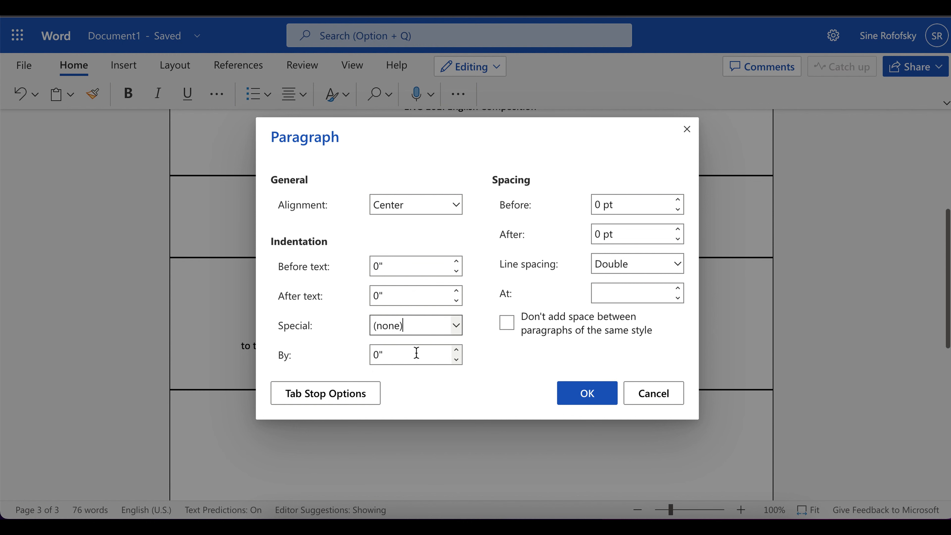
left_click(585, 396)
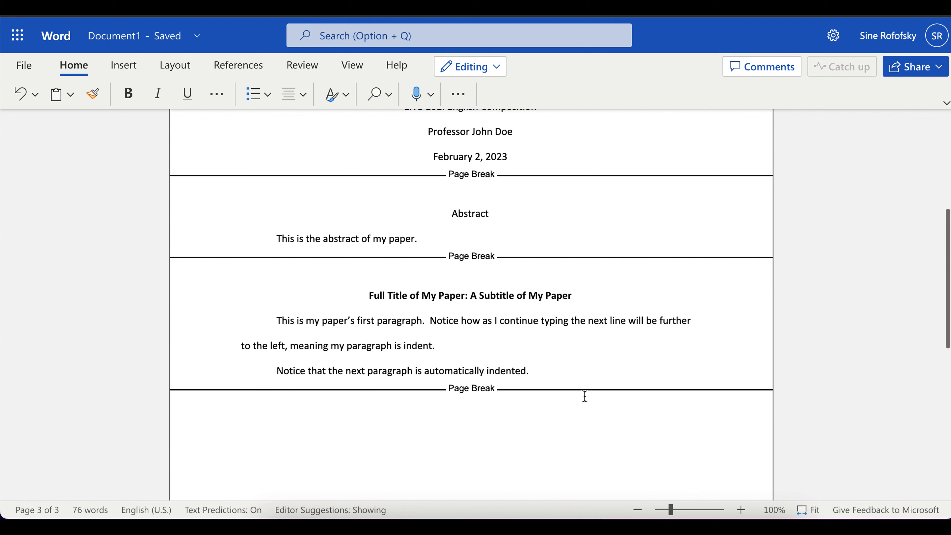
key("ctrl+Return")
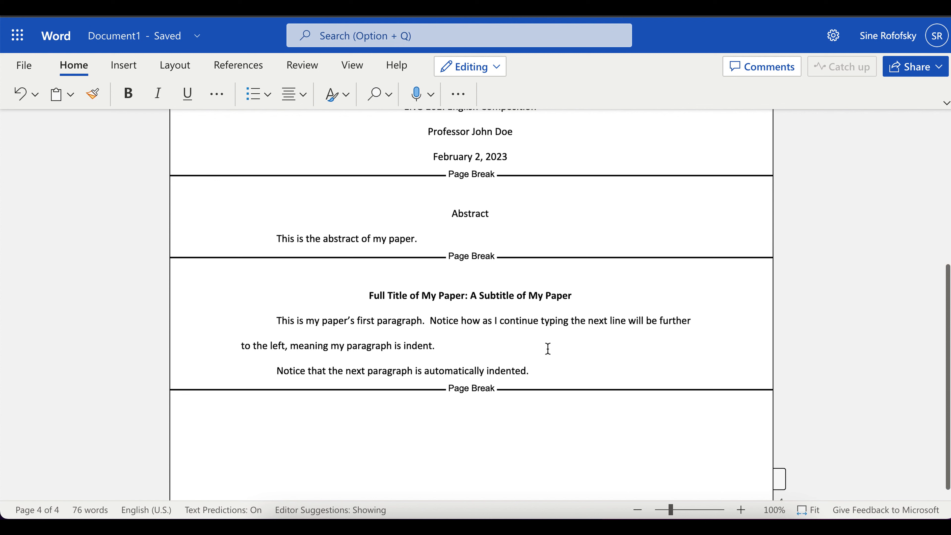
Type the bold heading 'References' on page 4.
left_click(129, 94)
type("References")
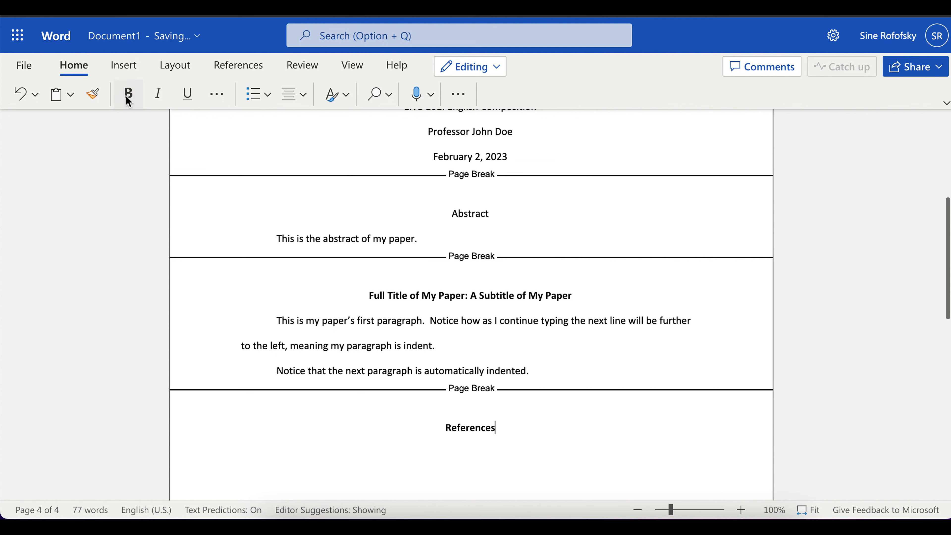
key("Return")
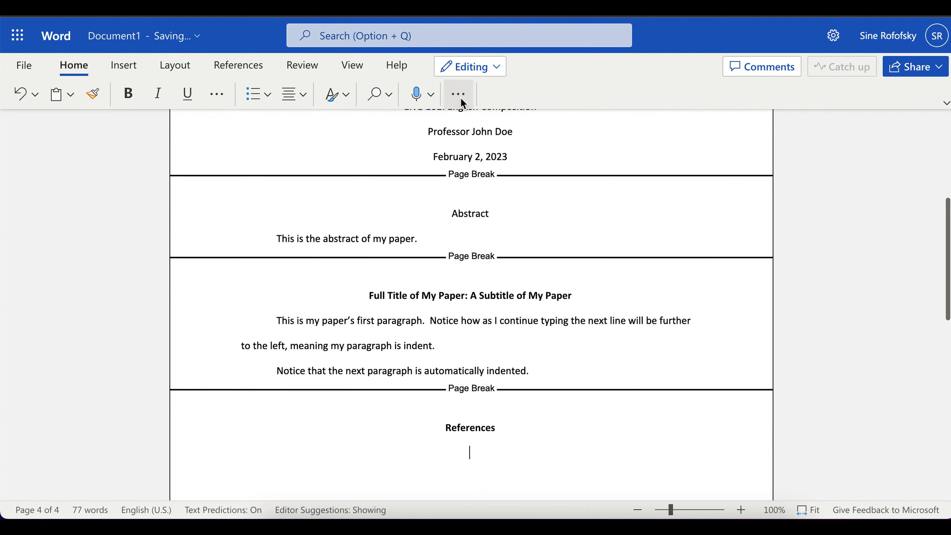
Make the line below References left-aligned with a 0.5" hanging indent.
left_click(460, 98)
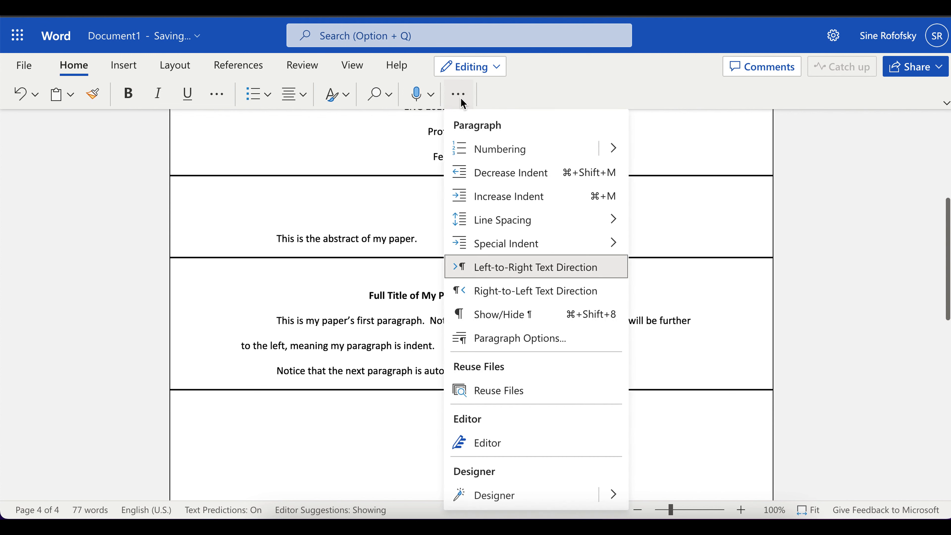
left_click(513, 337)
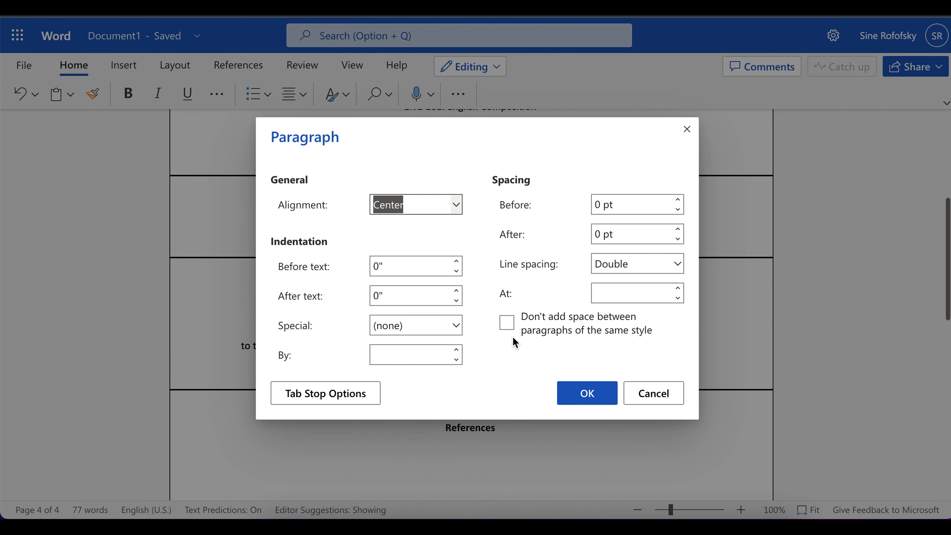
left_click(457, 207)
left_click(412, 228)
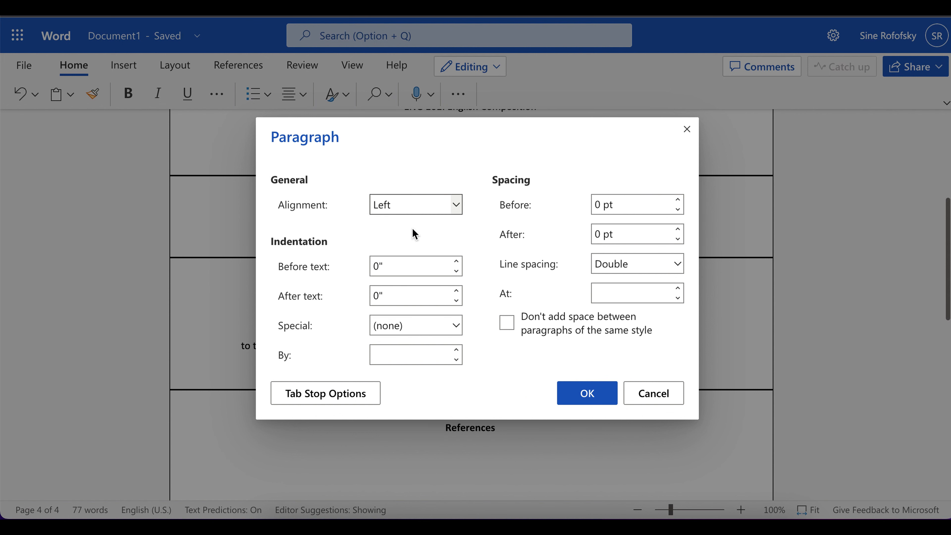
left_click(456, 326)
left_click(410, 401)
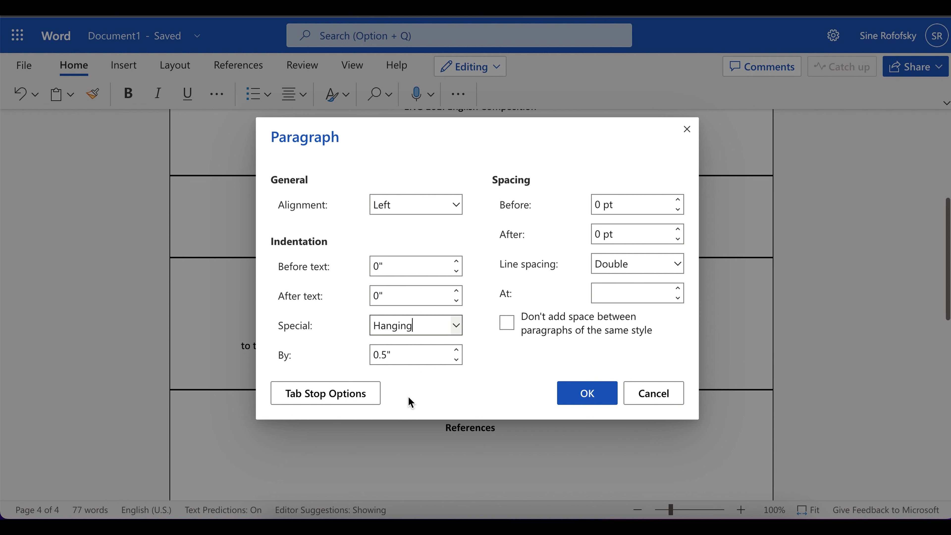
left_click(572, 400)
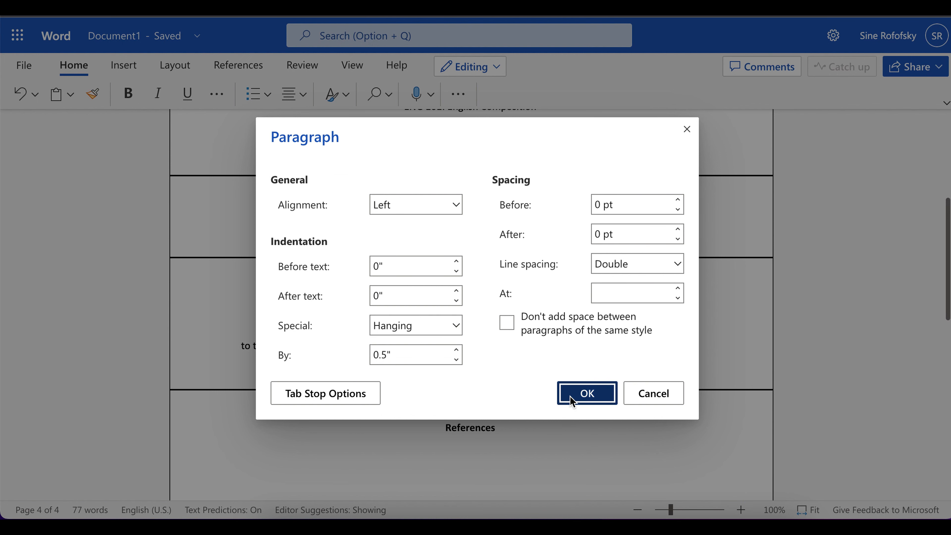